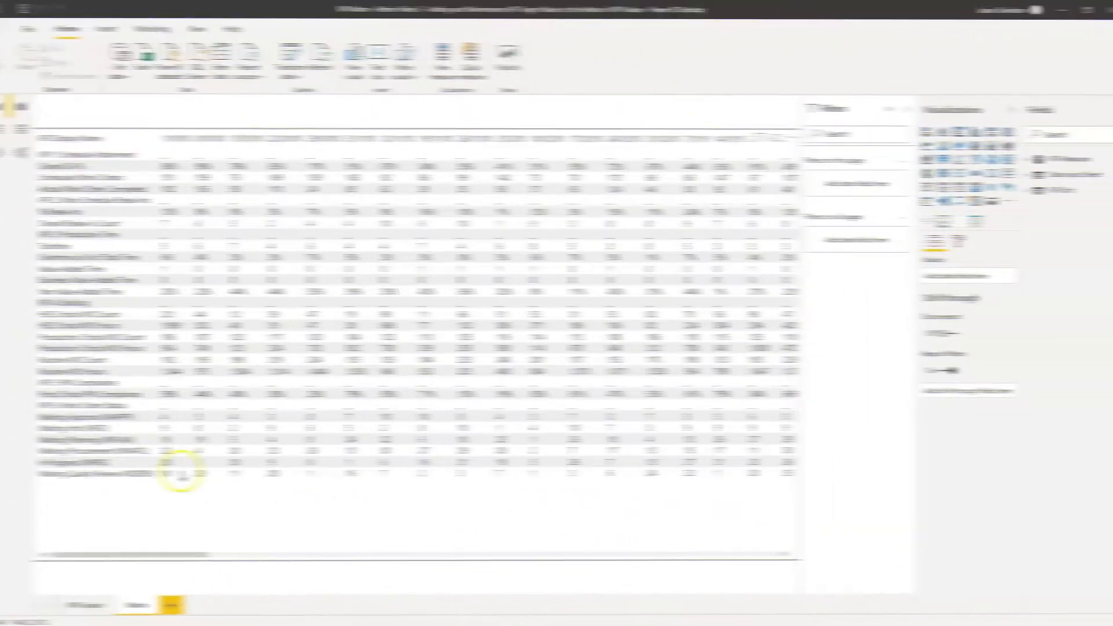
{"action": "left_click", "coordinate": [234, 222]}
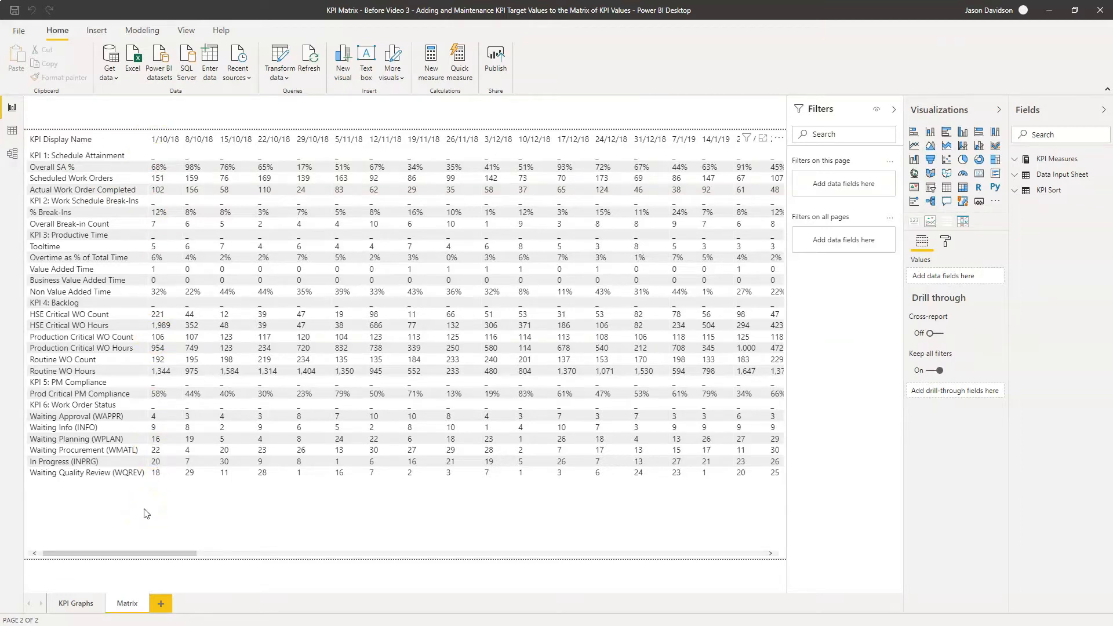
{"action": "left_click", "coordinate": [22, 596]}
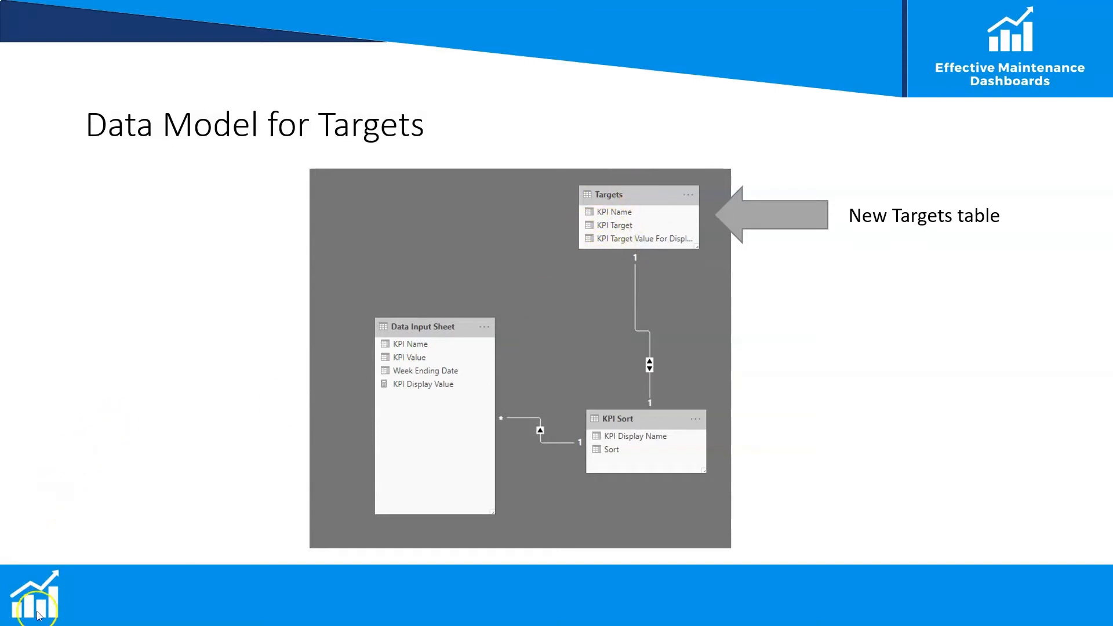
{"action": "left_click", "coordinate": [22, 601]}
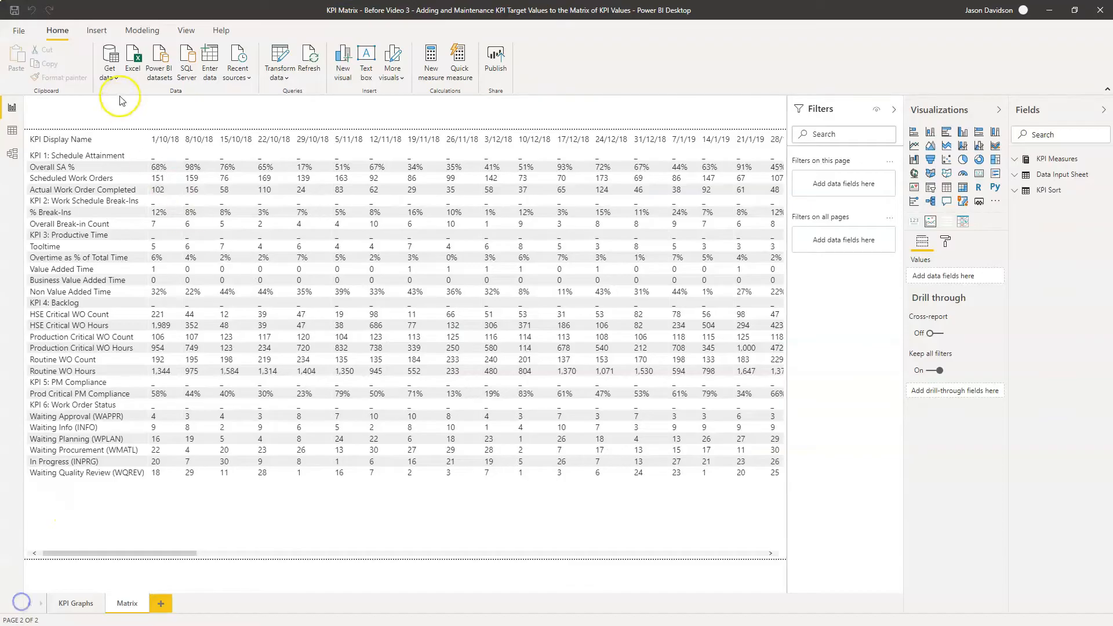
Import the Data Input Sheet from the Excel Maintenance KPI Sheet workbook and open it for data transformation
{"action": "left_click", "coordinate": [136, 56]}
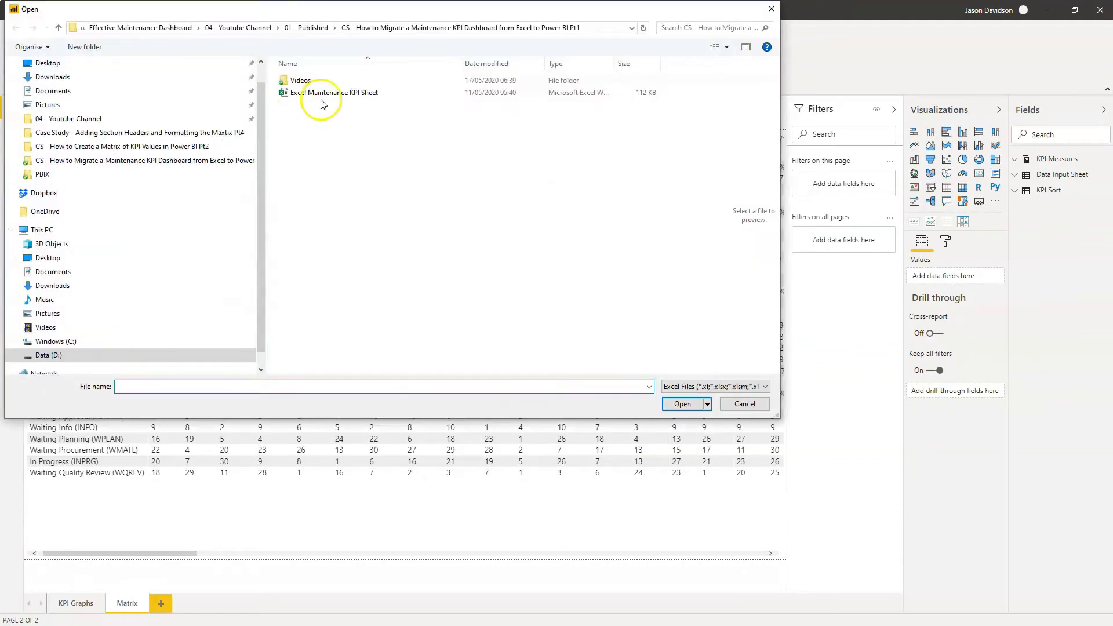
{"action": "double_click", "coordinate": [340, 94]}
{"action": "left_click", "coordinate": [376, 212]}
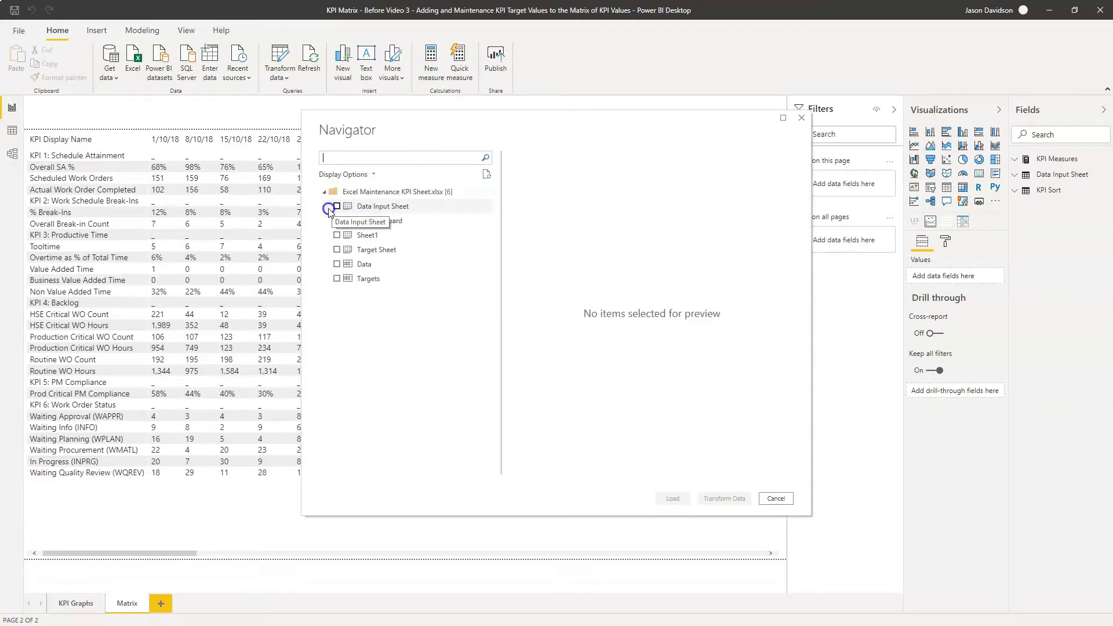
{"action": "left_click", "coordinate": [337, 207]}
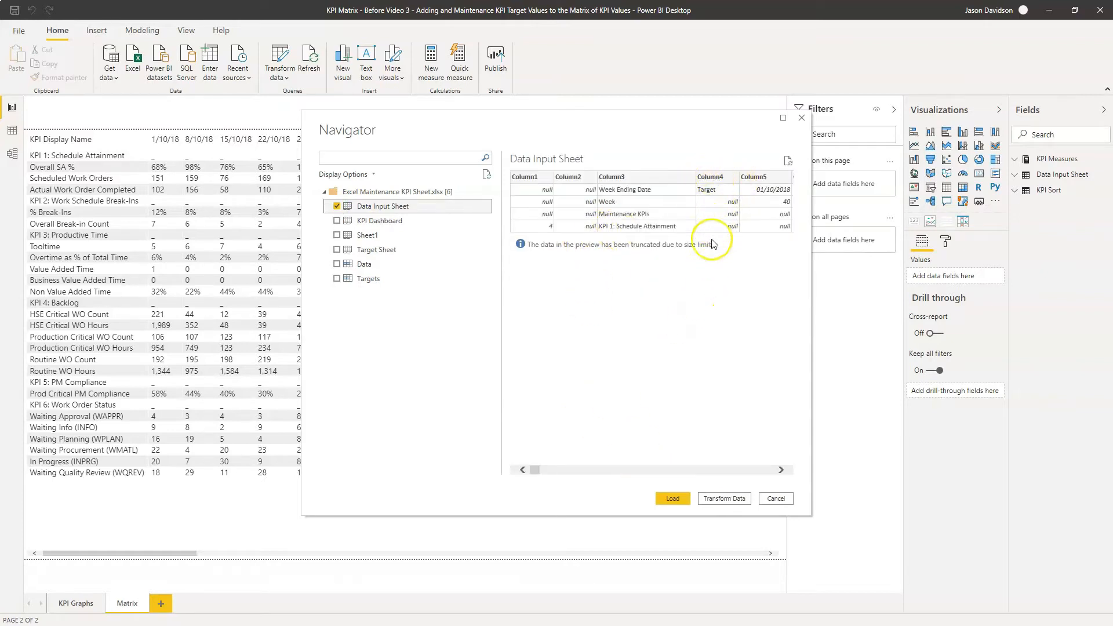
{"action": "left_click", "coordinate": [721, 498]}
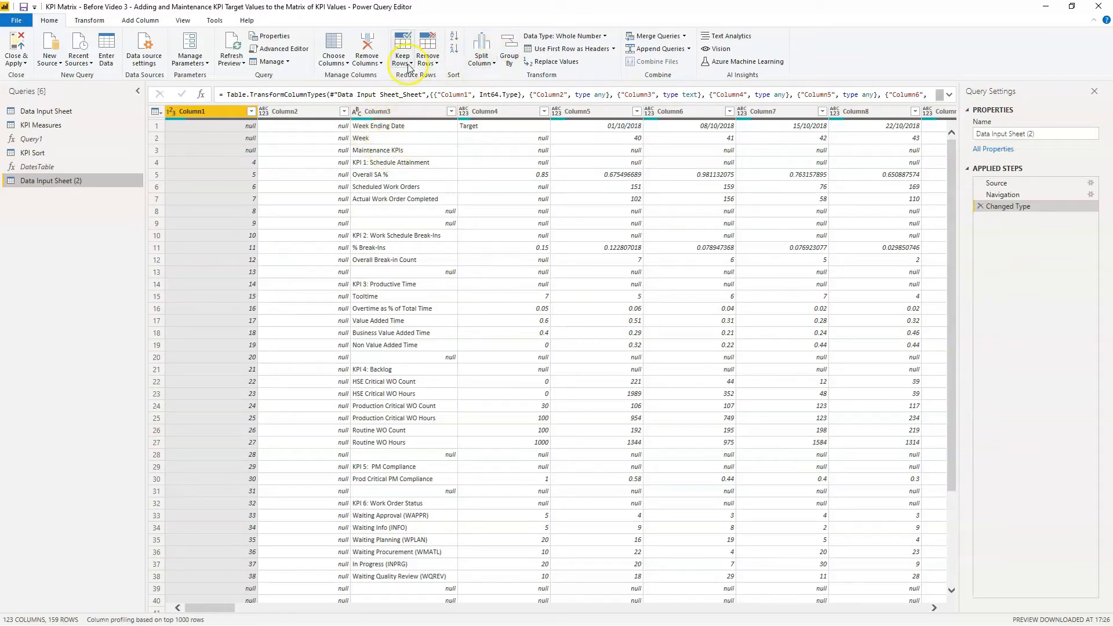
Remove the top 3 rows from the Data Input Sheet (2) query
{"action": "left_click", "coordinate": [429, 62]}
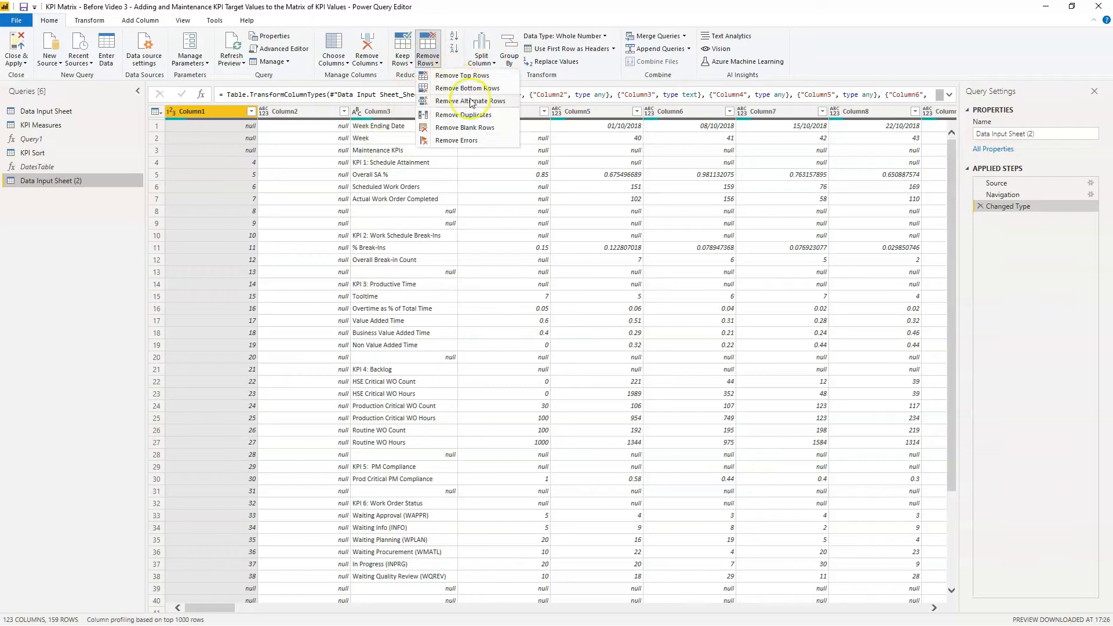
{"action": "left_click", "coordinate": [472, 76]}
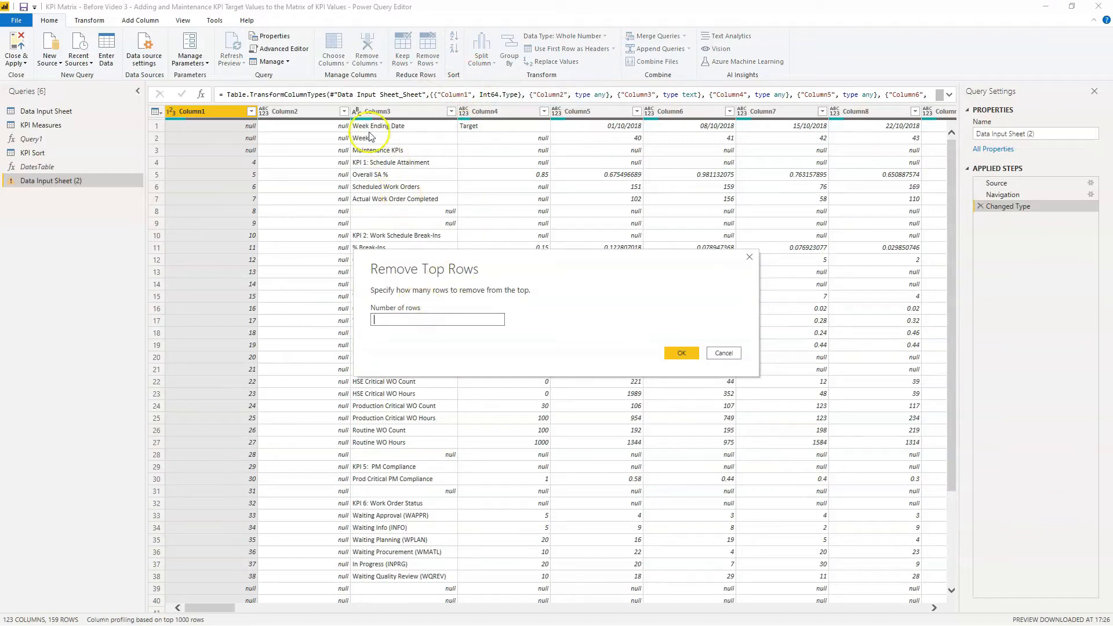
{"action": "type", "text": "2"}
{"action": "left_click", "coordinate": [681, 353]}
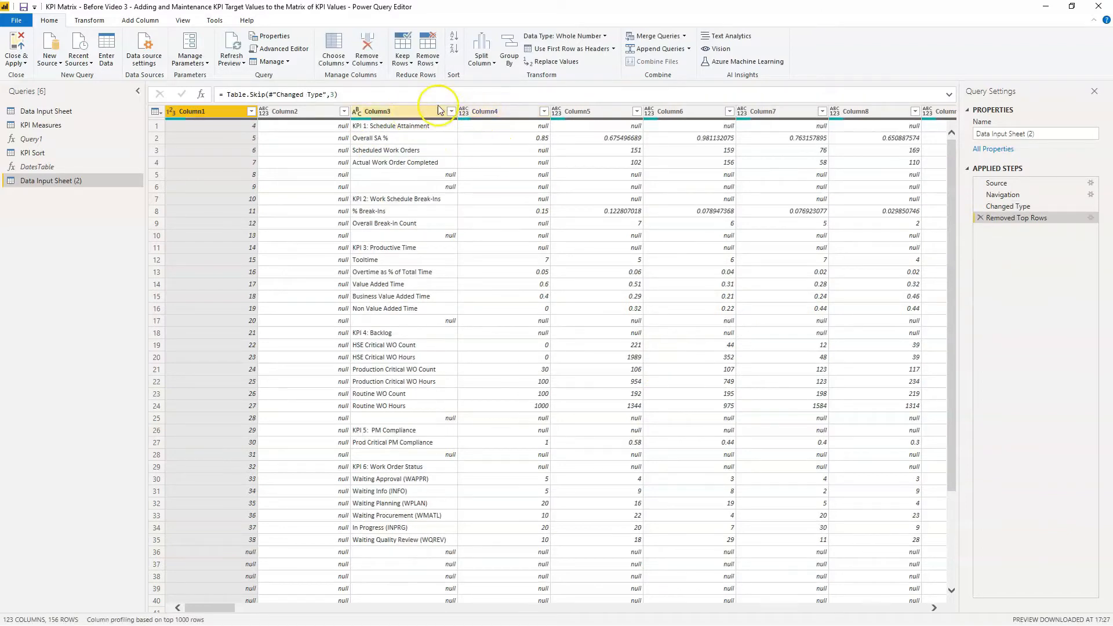
Keep only Column3 and Column4 in the query
{"action": "left_click", "coordinate": [334, 60]}
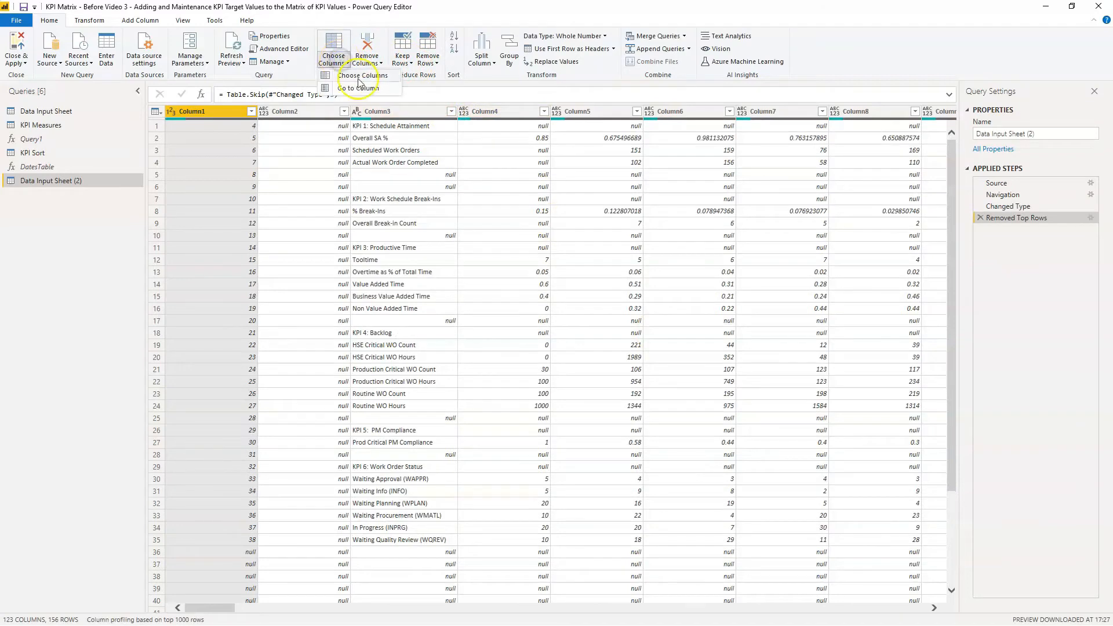
{"action": "left_click", "coordinate": [359, 77]}
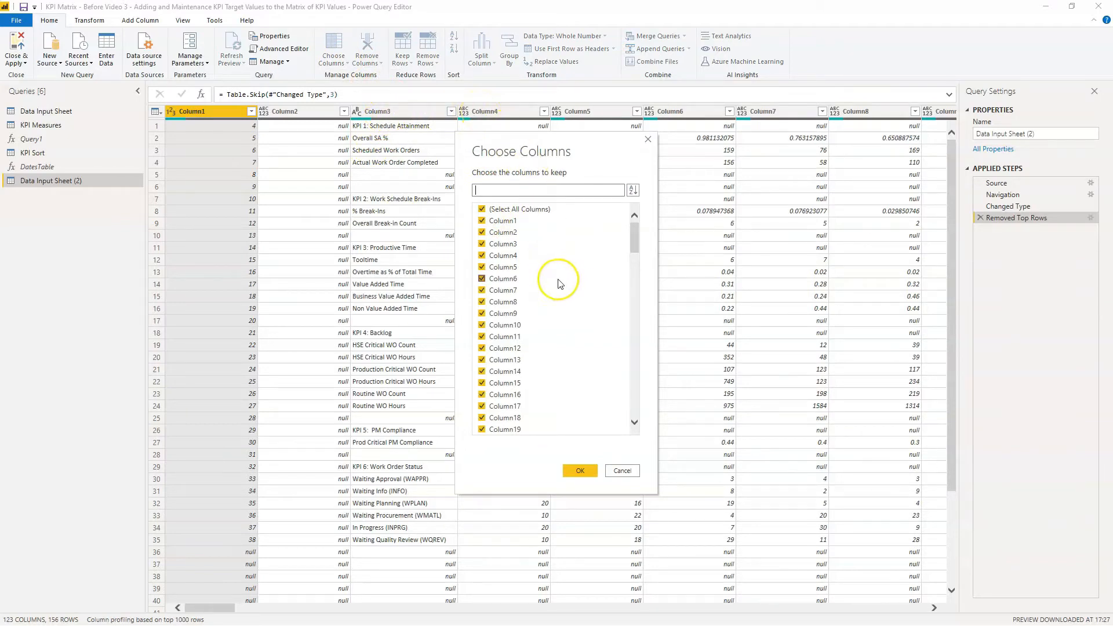
{"action": "left_click", "coordinate": [482, 243]}
{"action": "left_click", "coordinate": [481, 255]}
{"action": "left_click", "coordinate": [580, 472]}
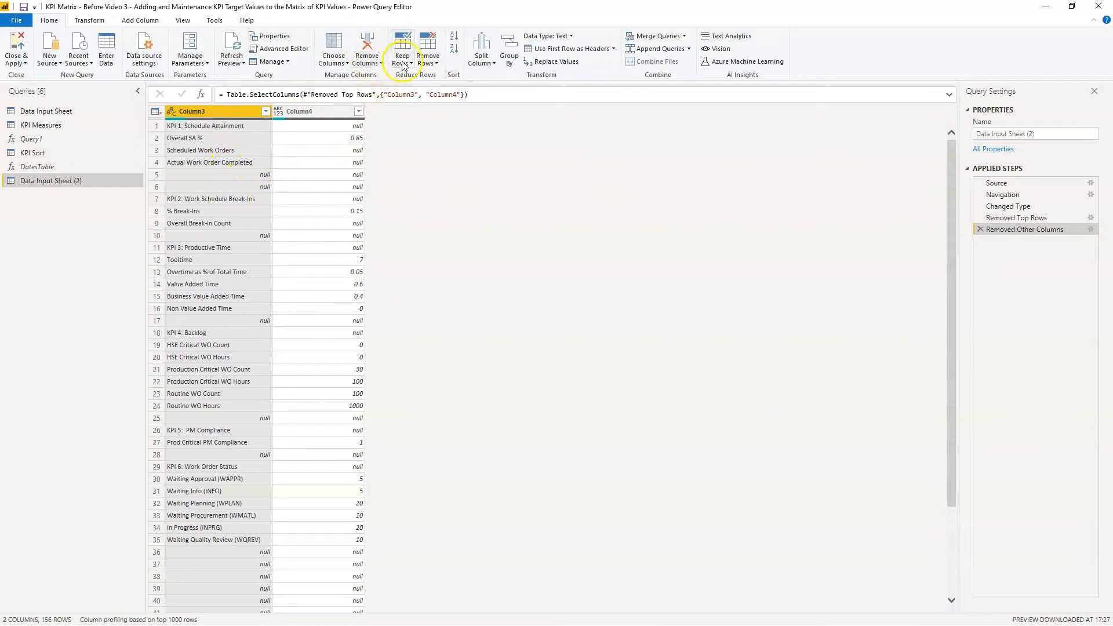
Remove the blank rows and sort the table by Column3 in ascending order
{"action": "left_click", "coordinate": [427, 58]}
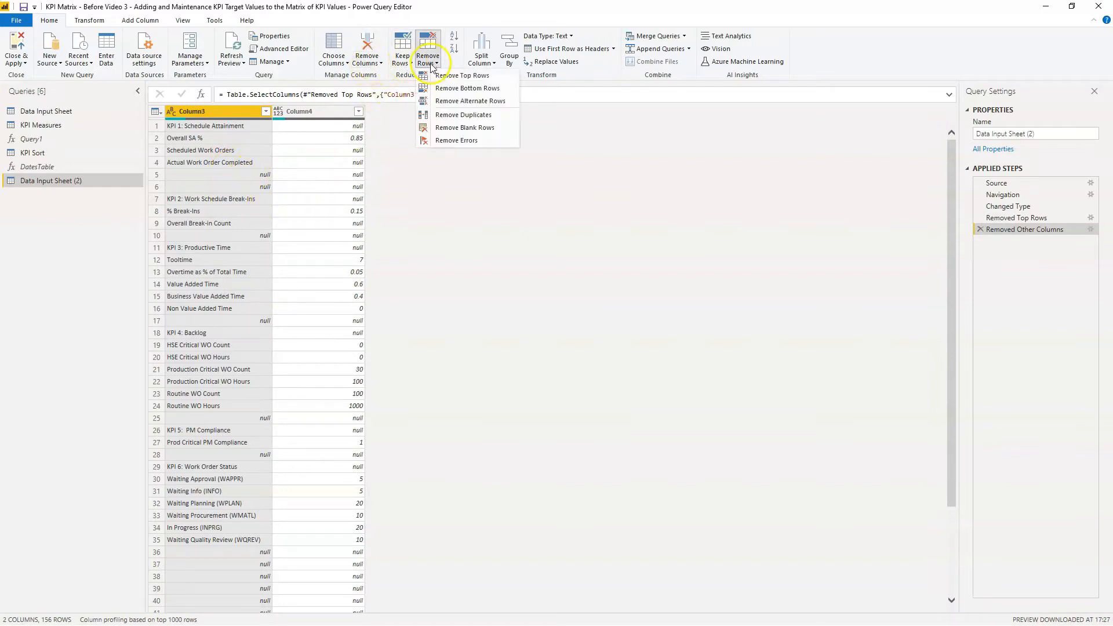
{"action": "left_click", "coordinate": [456, 128]}
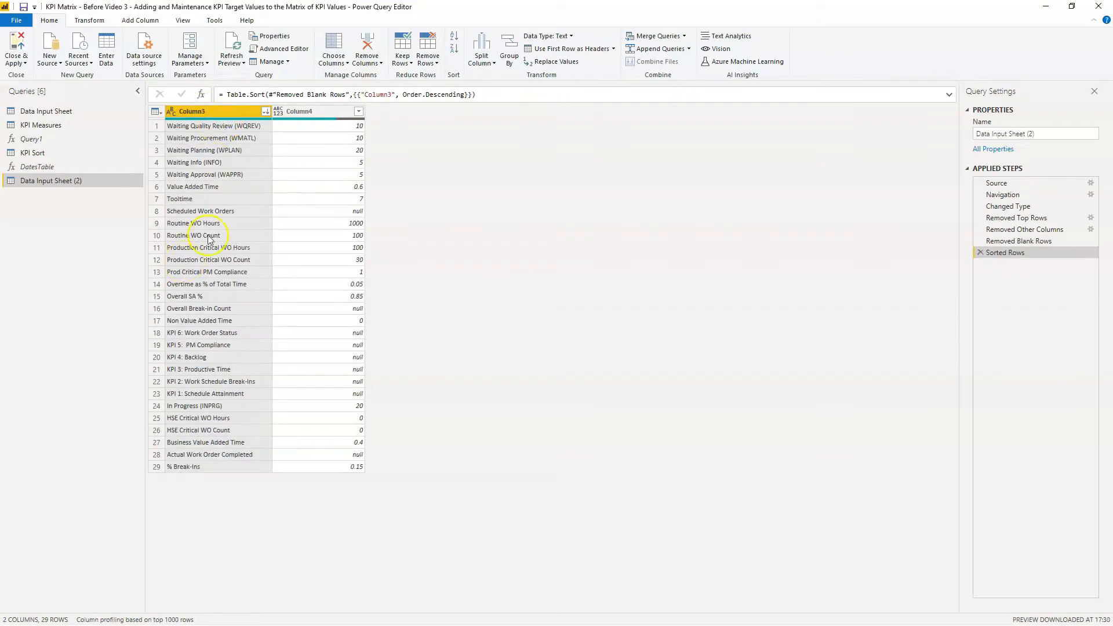
{"action": "left_click", "coordinate": [454, 37]}
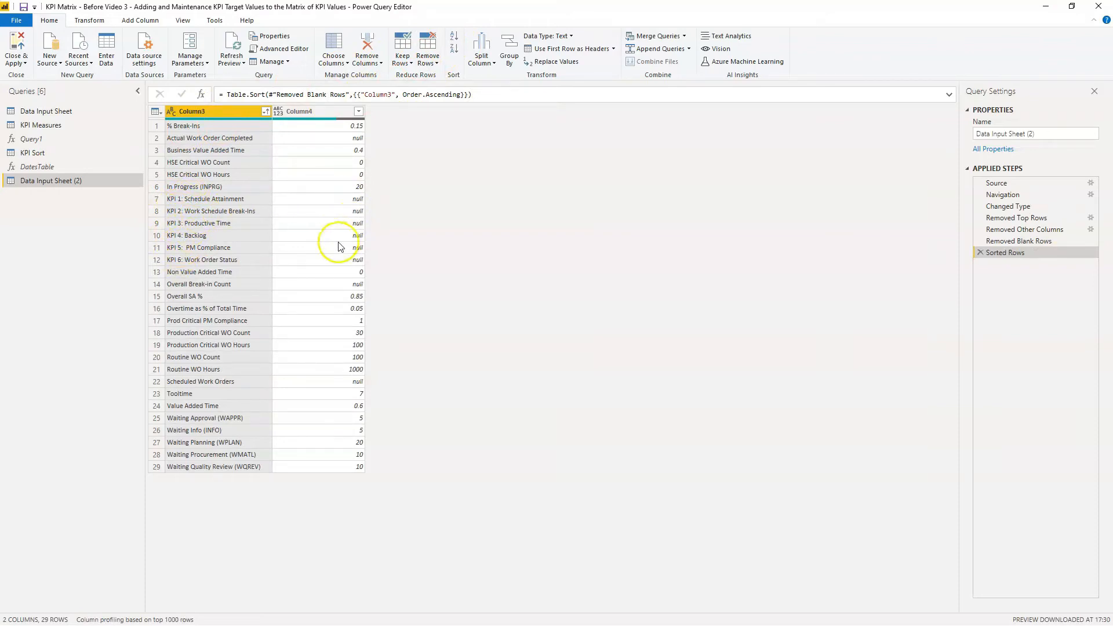
Transpose the sorted table and promote its first row to column headers
{"action": "left_click", "coordinate": [157, 200]}
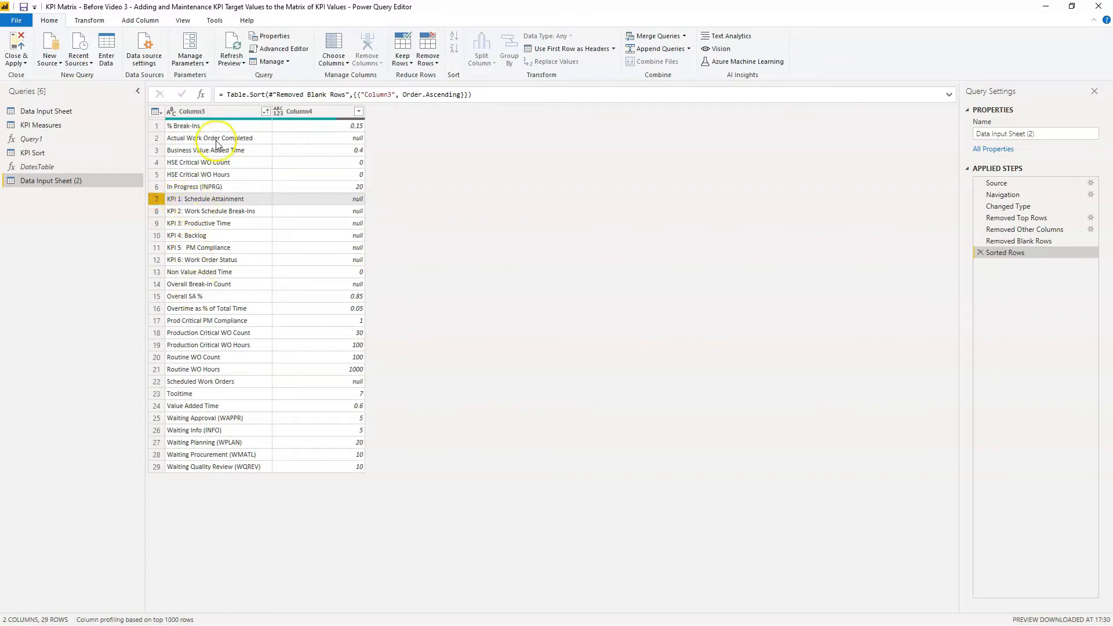
{"action": "left_click", "coordinate": [88, 22]}
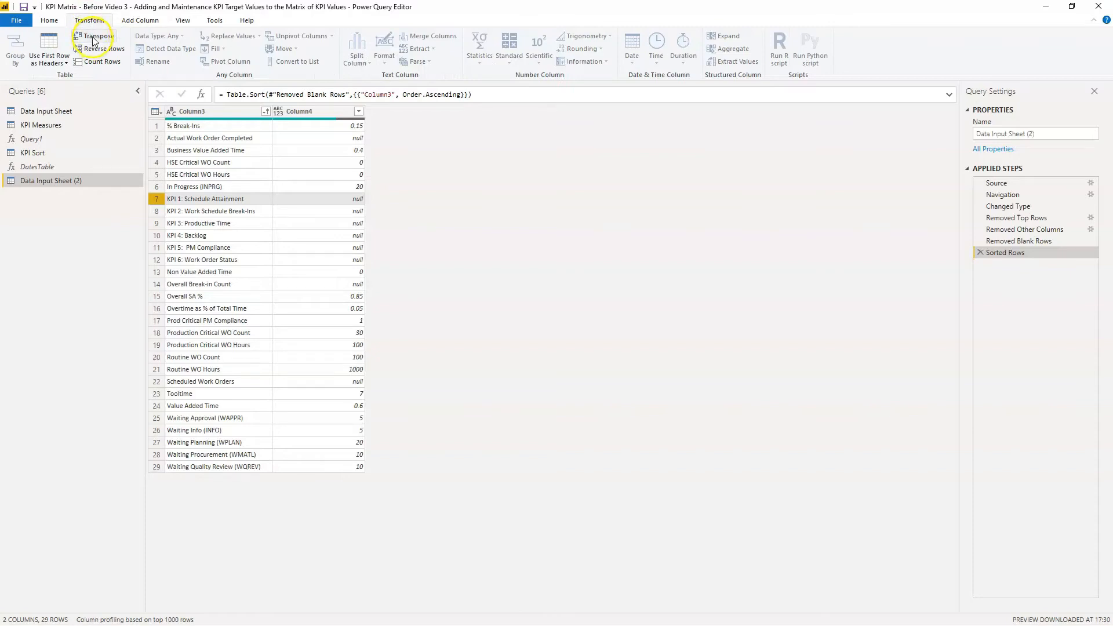
{"action": "left_click", "coordinate": [210, 200]}
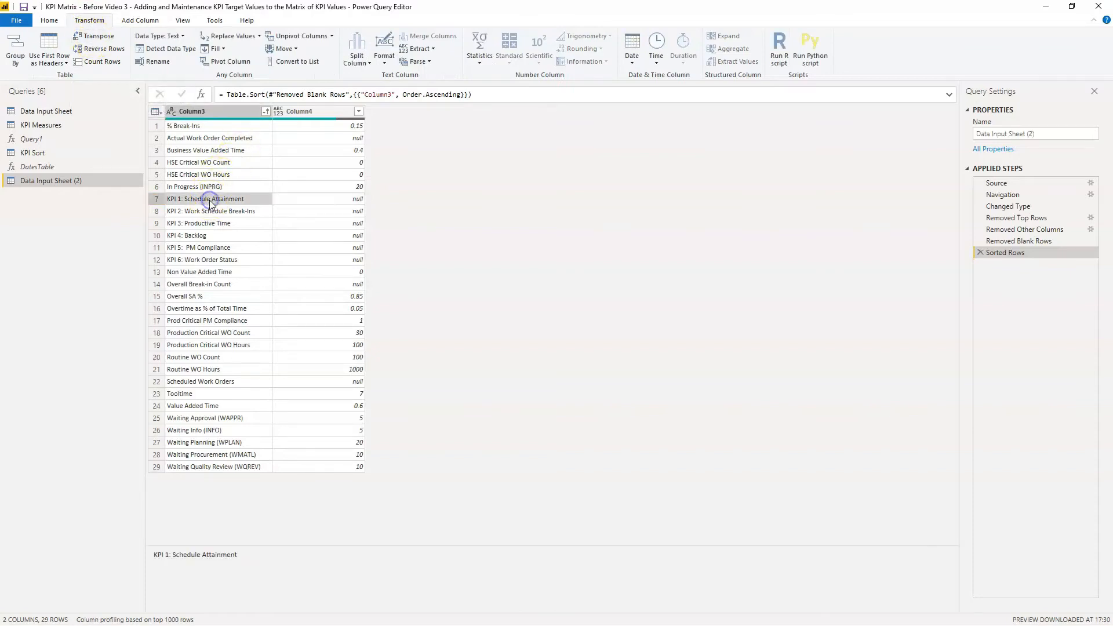
{"action": "left_click", "coordinate": [200, 125]}
{"action": "left_click", "coordinate": [105, 53]}
{"action": "left_click", "coordinate": [95, 36]}
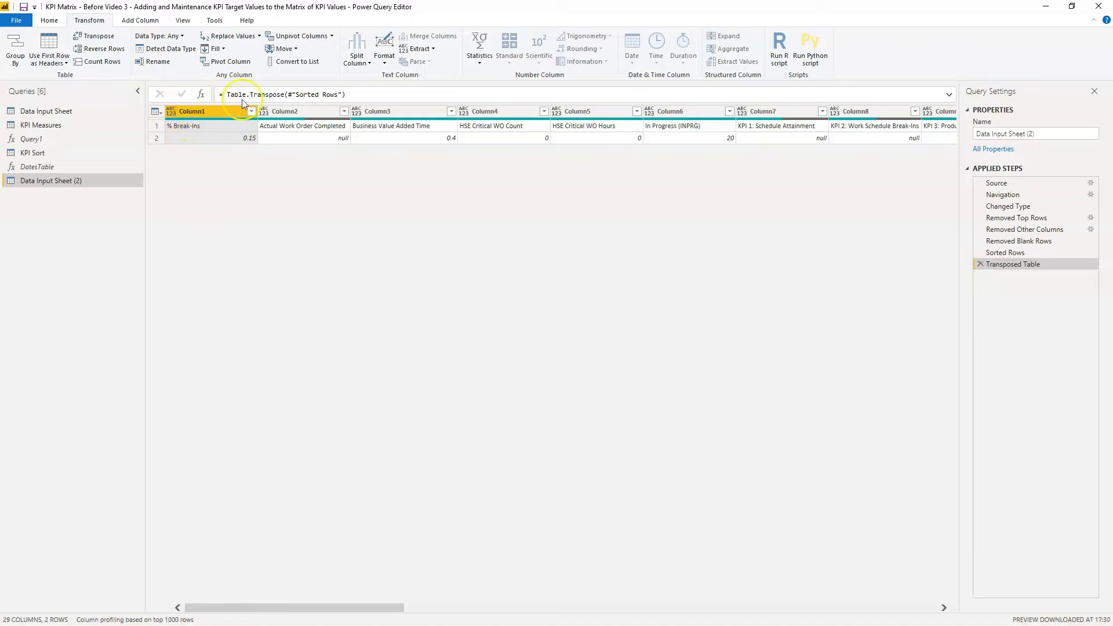
{"action": "left_click", "coordinate": [54, 43]}
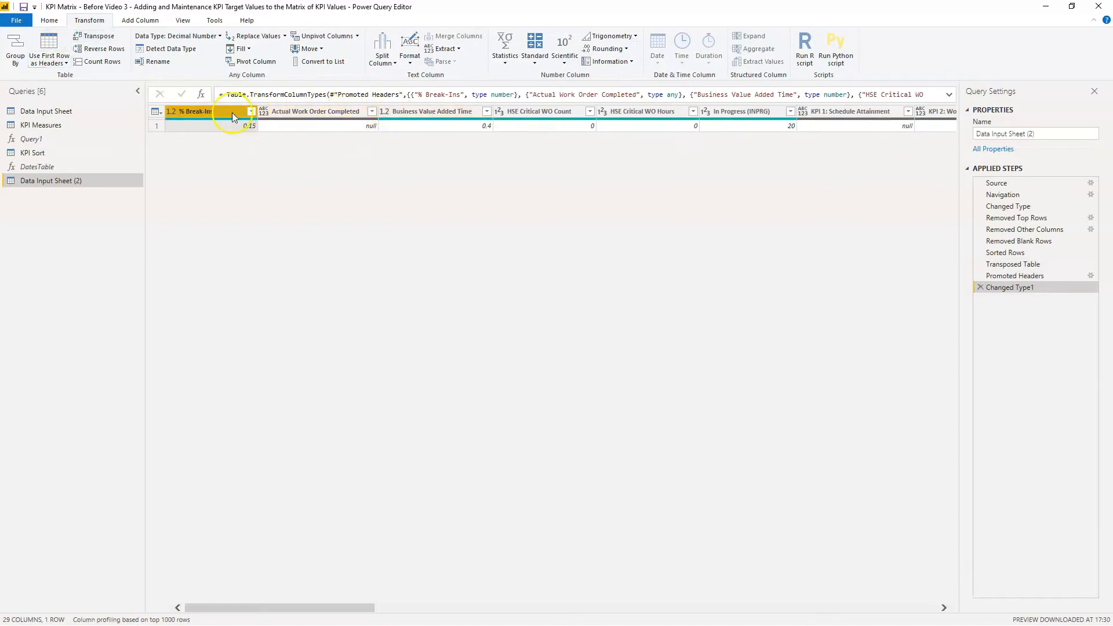
Exclude the six section heading columns, KPI 1: Schedule Attainment through KPI 6: Work Order Status, from the kept columns
{"action": "left_click", "coordinate": [50, 21]}
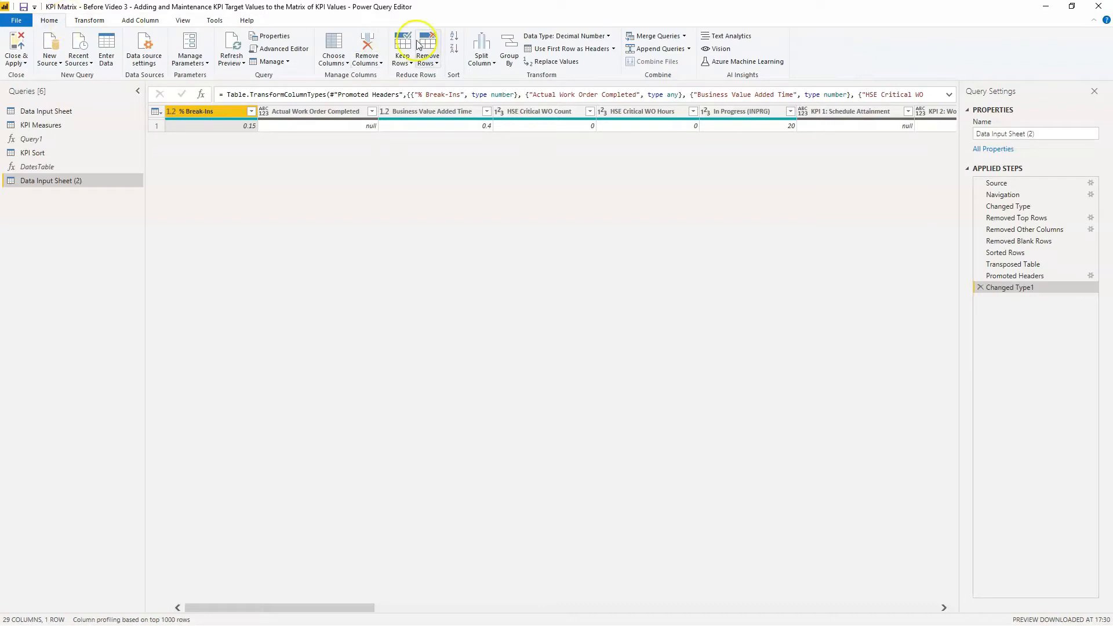
{"action": "left_click", "coordinate": [334, 63]}
{"action": "left_click", "coordinate": [360, 76]}
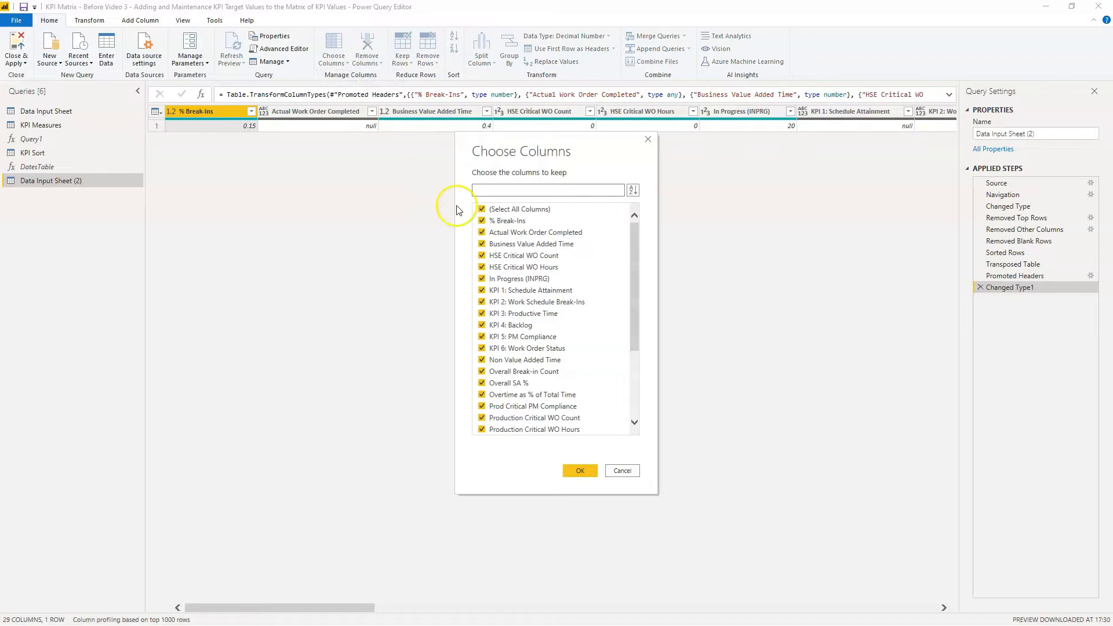
{"action": "left_click", "coordinate": [481, 290]}
{"action": "left_click", "coordinate": [480, 301]}
{"action": "left_click", "coordinate": [482, 325]}
{"action": "left_click", "coordinate": [482, 347]}
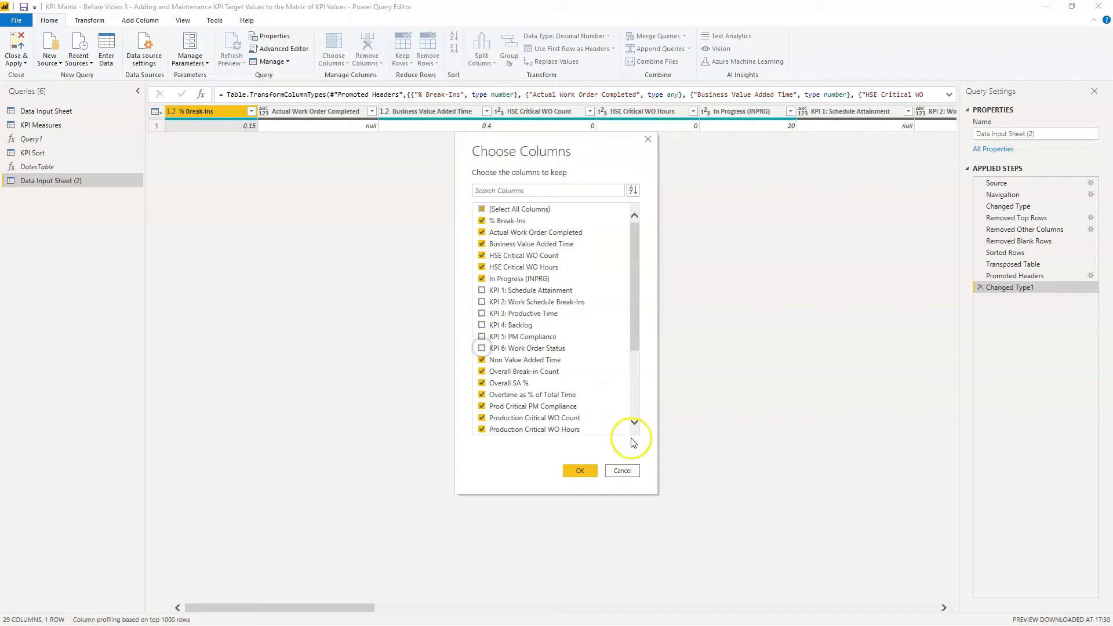
{"action": "left_click", "coordinate": [579, 472]}
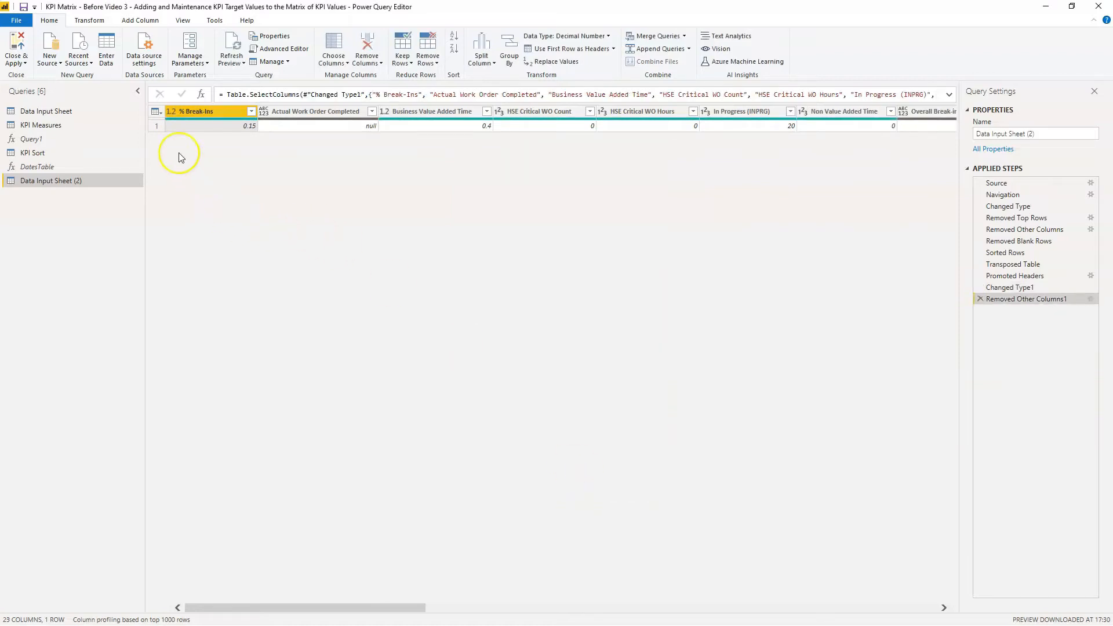
Demote the column headers to the first row and transpose the table back to two columns
{"action": "left_click", "coordinate": [91, 20]}
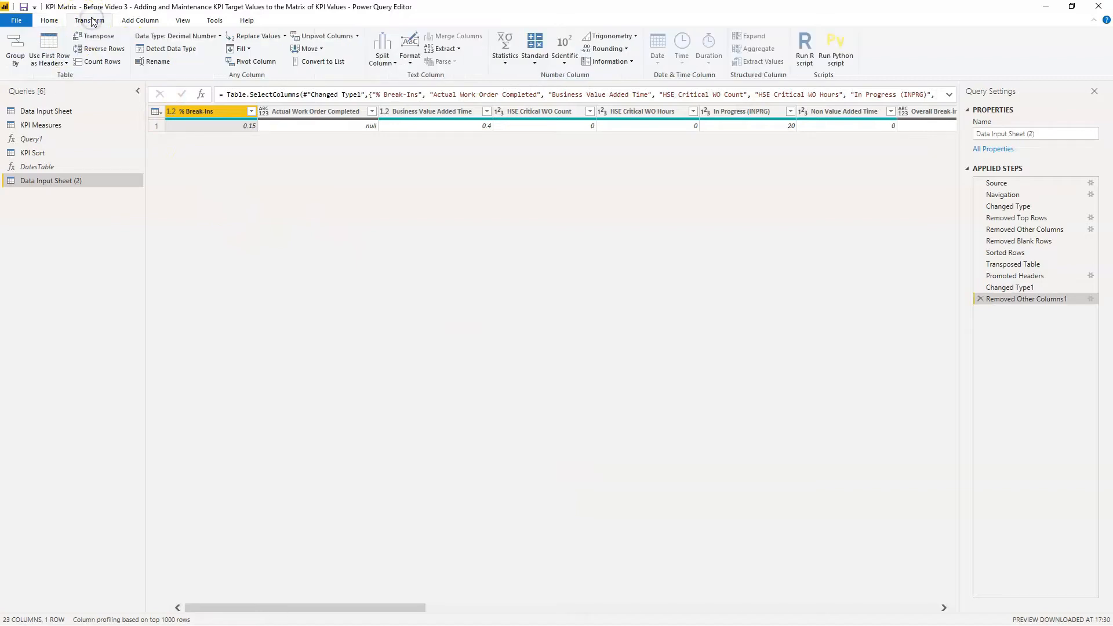
{"action": "left_click", "coordinate": [58, 62]}
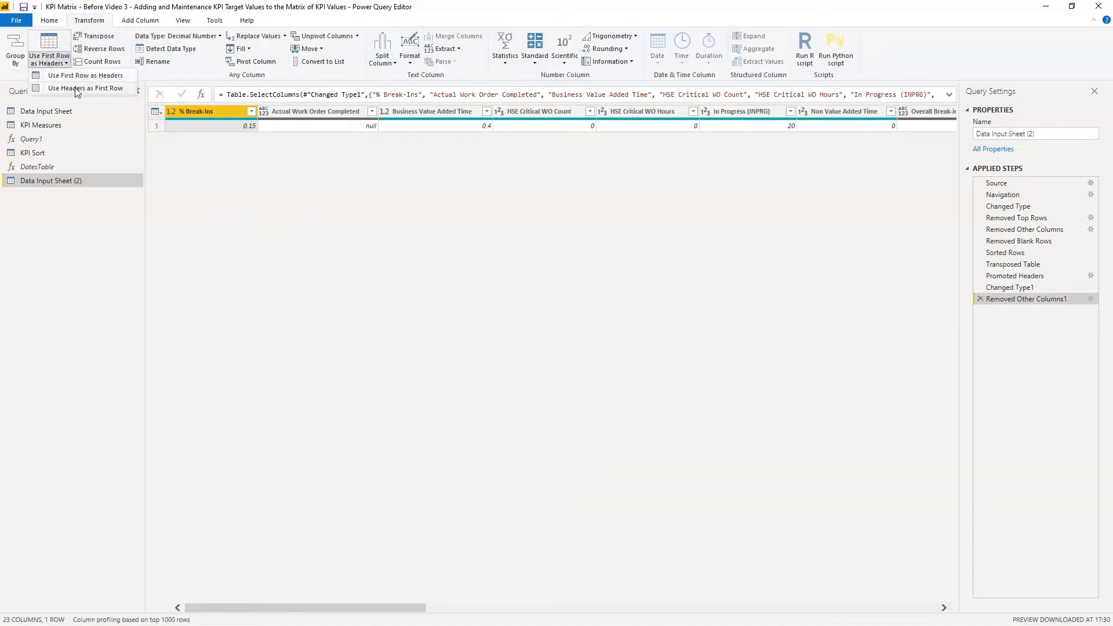
{"action": "left_click", "coordinate": [77, 81]}
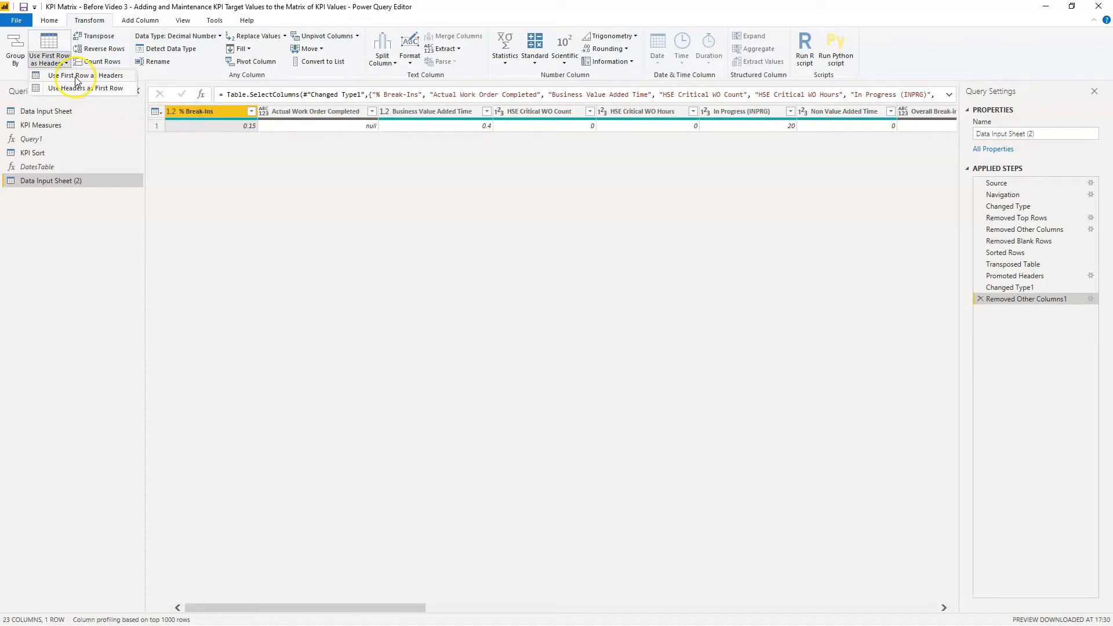
{"action": "left_click", "coordinate": [74, 88]}
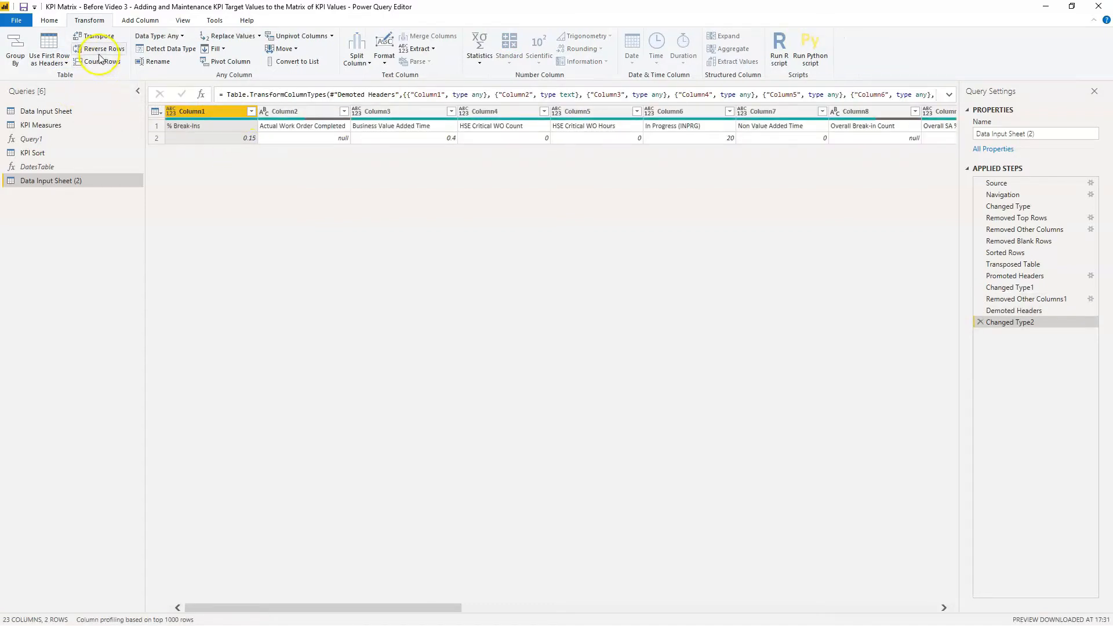
{"action": "left_click", "coordinate": [103, 36]}
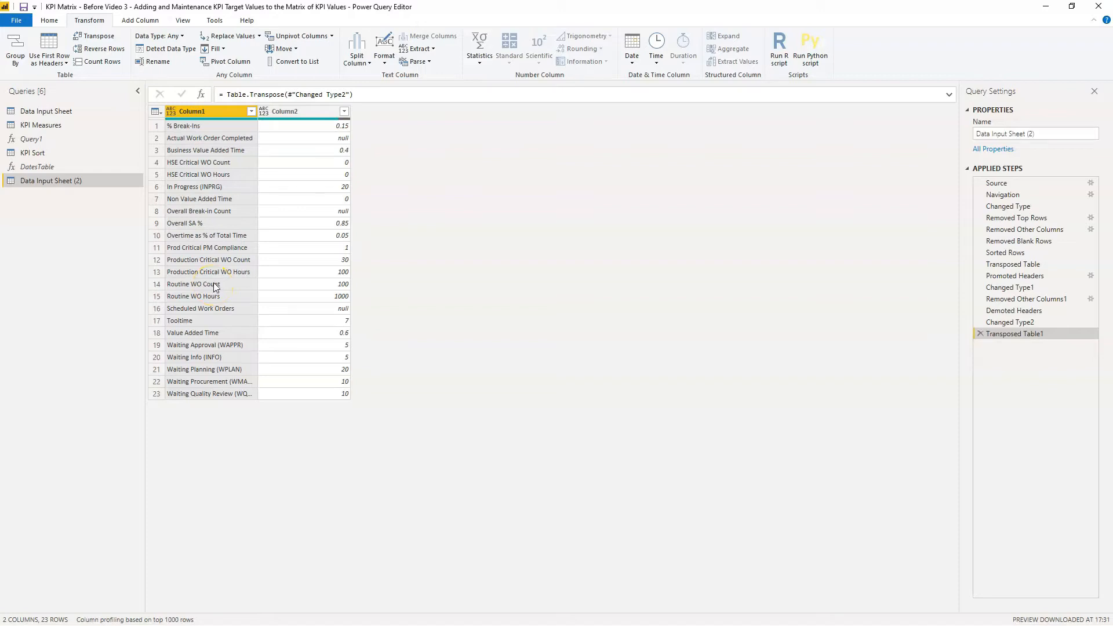
Rename Column1 as KPI Name and Column2 as Target Value
{"action": "double_click", "coordinate": [216, 114]}
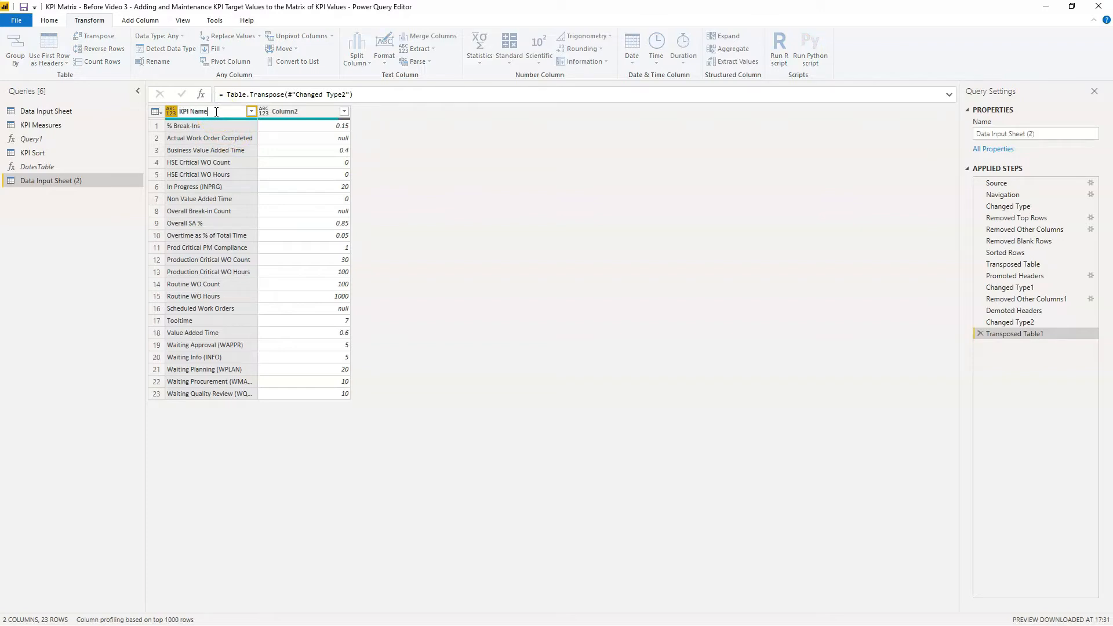
{"action": "type", "text": "KPI Name"}
{"action": "key", "text": "Return"}
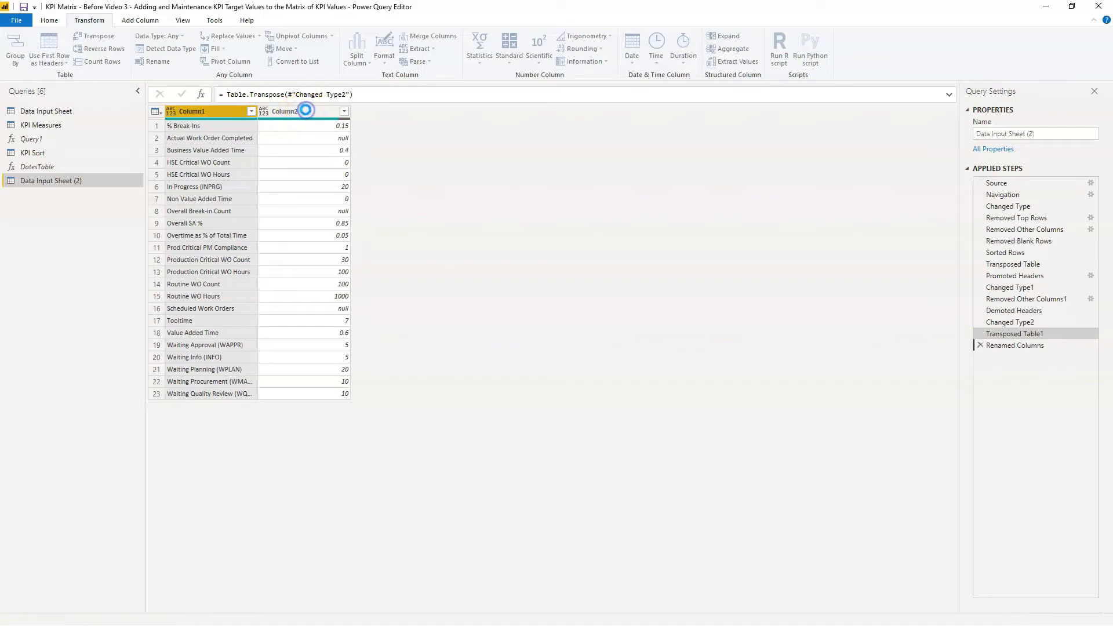
{"action": "double_click", "coordinate": [306, 112]}
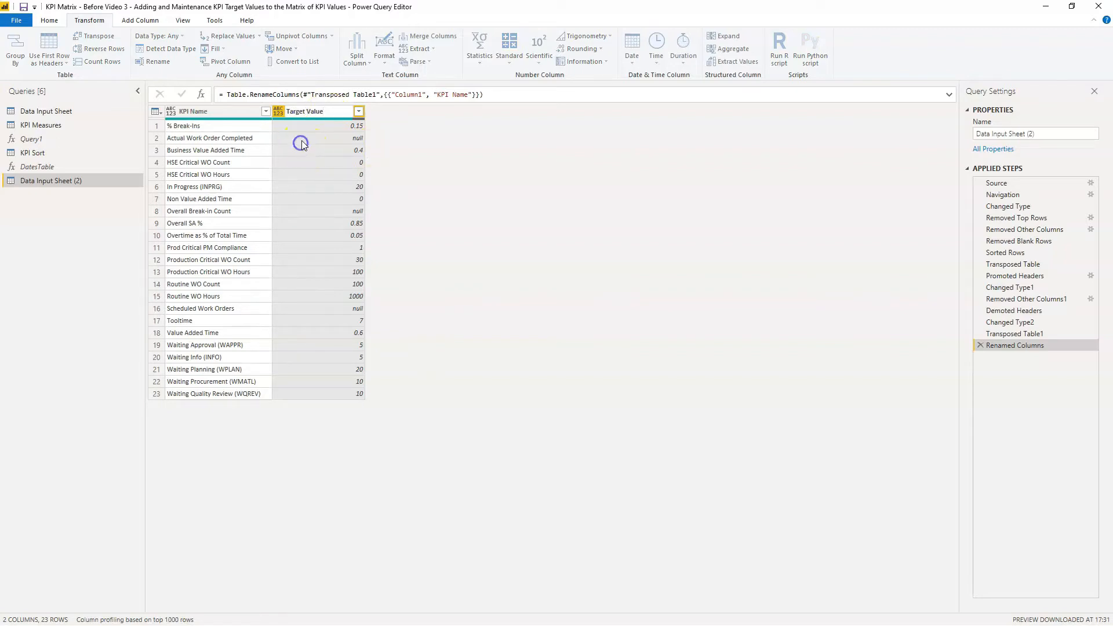
Detect the data types of the KPI Name and Target Value columns
{"action": "left_click", "coordinate": [230, 113]}
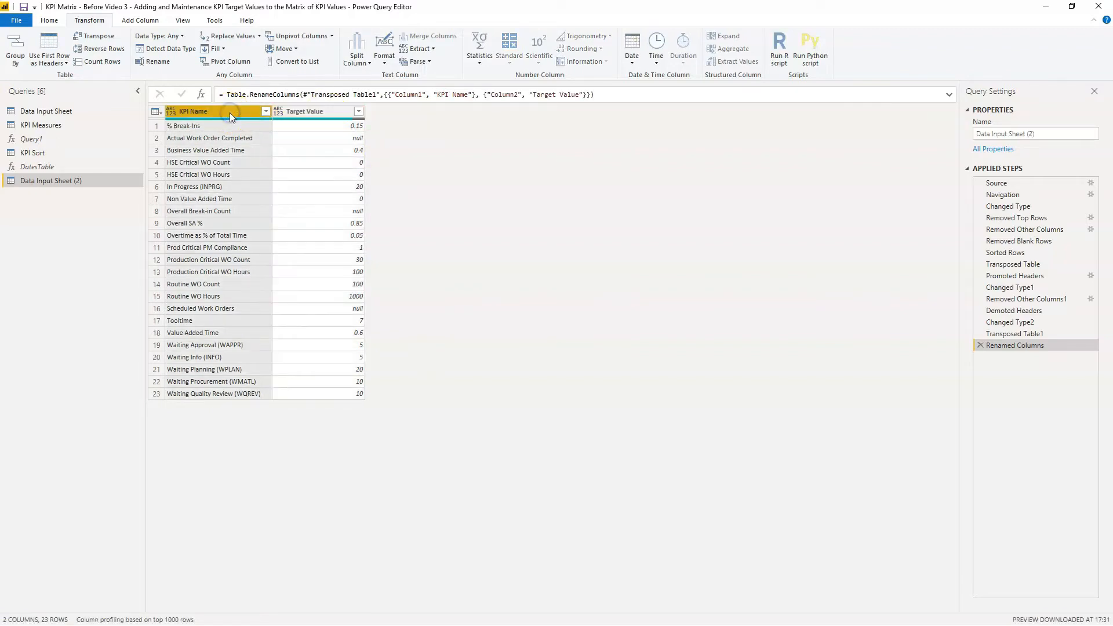
{"action": "left_click", "coordinate": [310, 111], "text": "ctrl"}
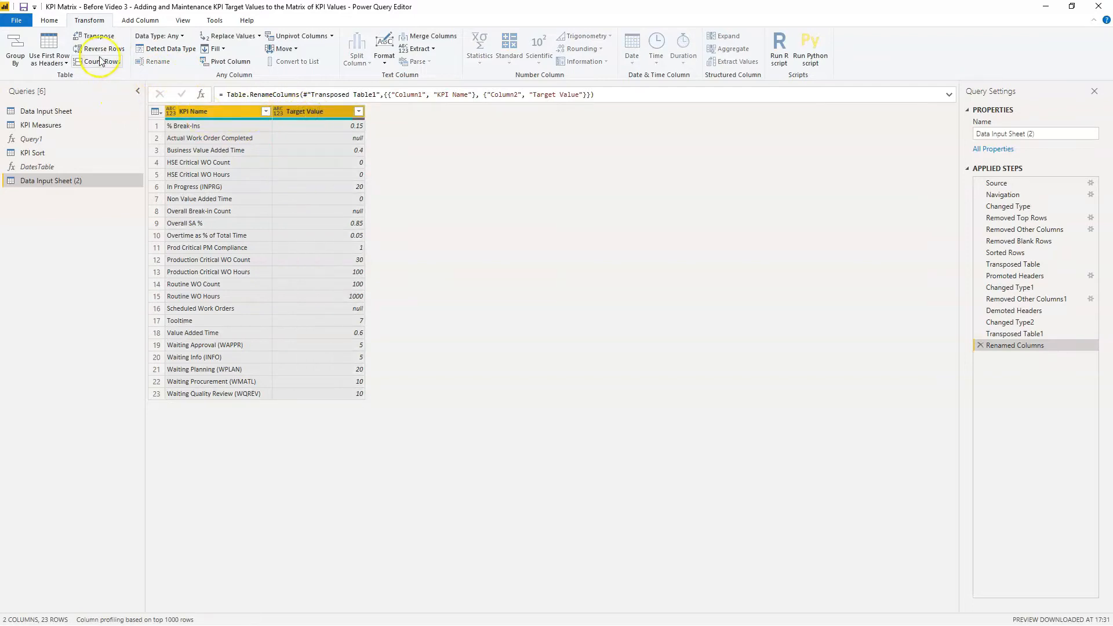
{"action": "left_click", "coordinate": [181, 52]}
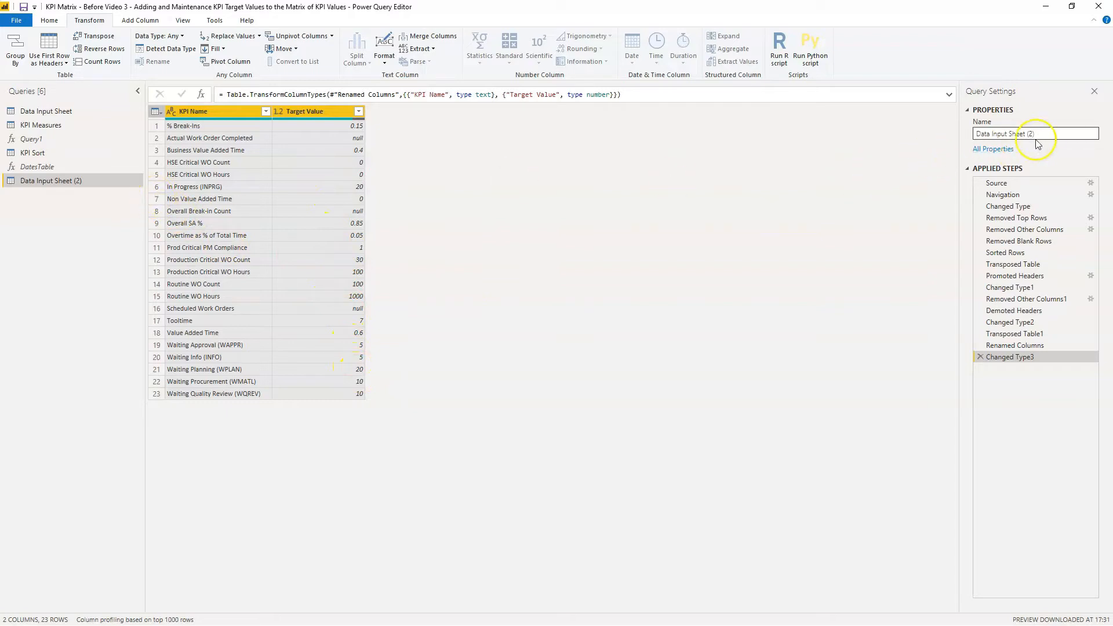
Rename the Data Input Sheet (2) query as Targets, then close the query editor and apply the changes
{"action": "left_click_drag", "start_coordinate": [1036, 134], "coordinate": [961, 134]}
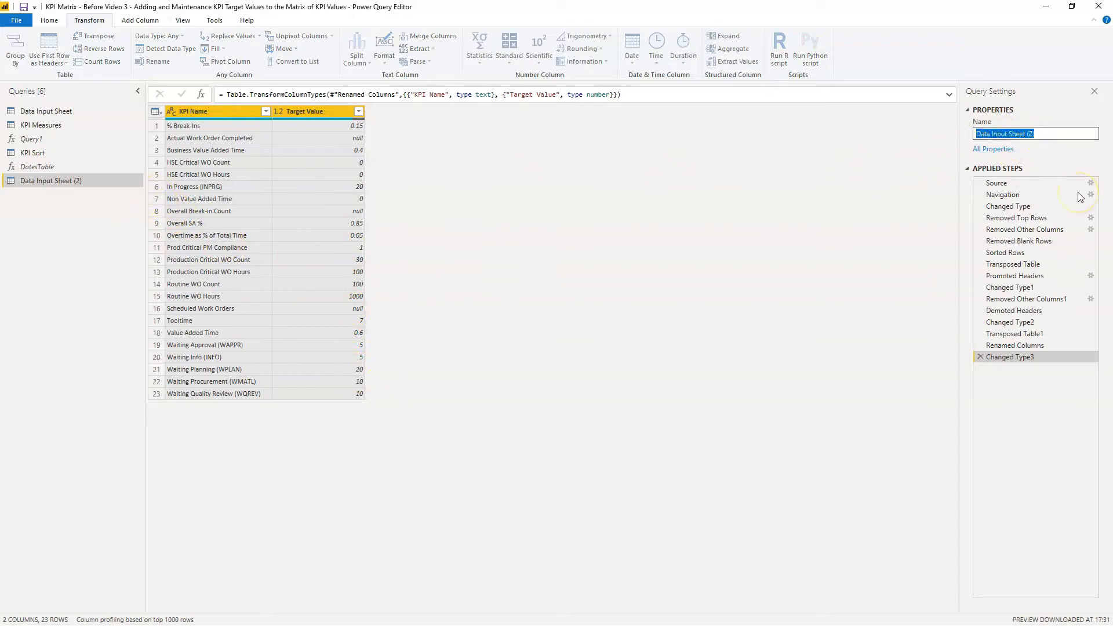
{"action": "type", "text": "Targets"}
{"action": "key", "text": "Return"}
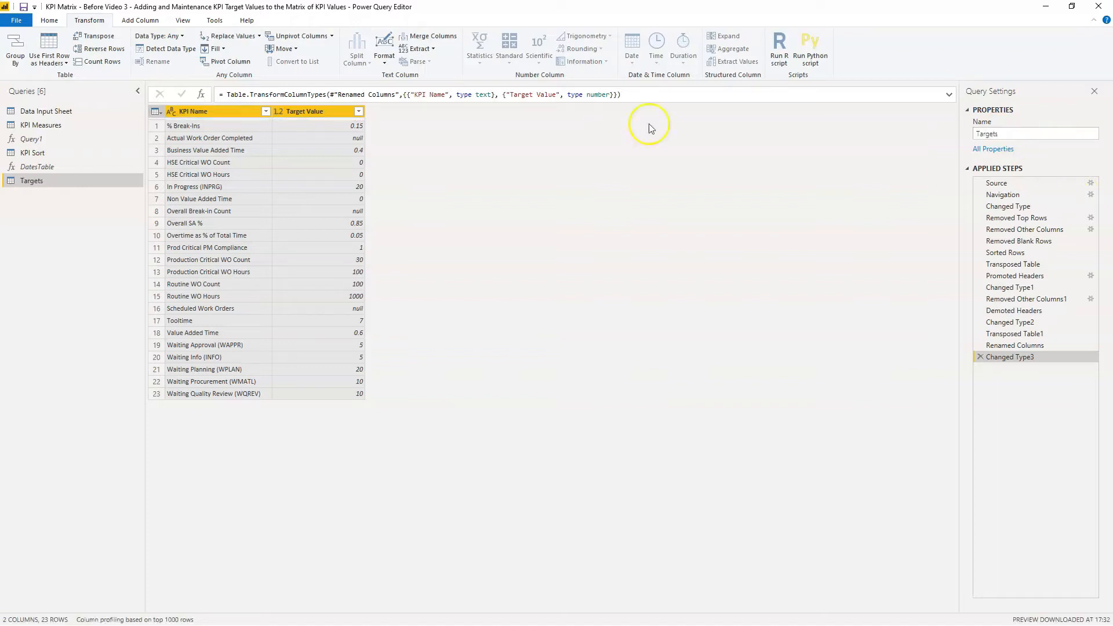
{"action": "left_click", "coordinate": [49, 20]}
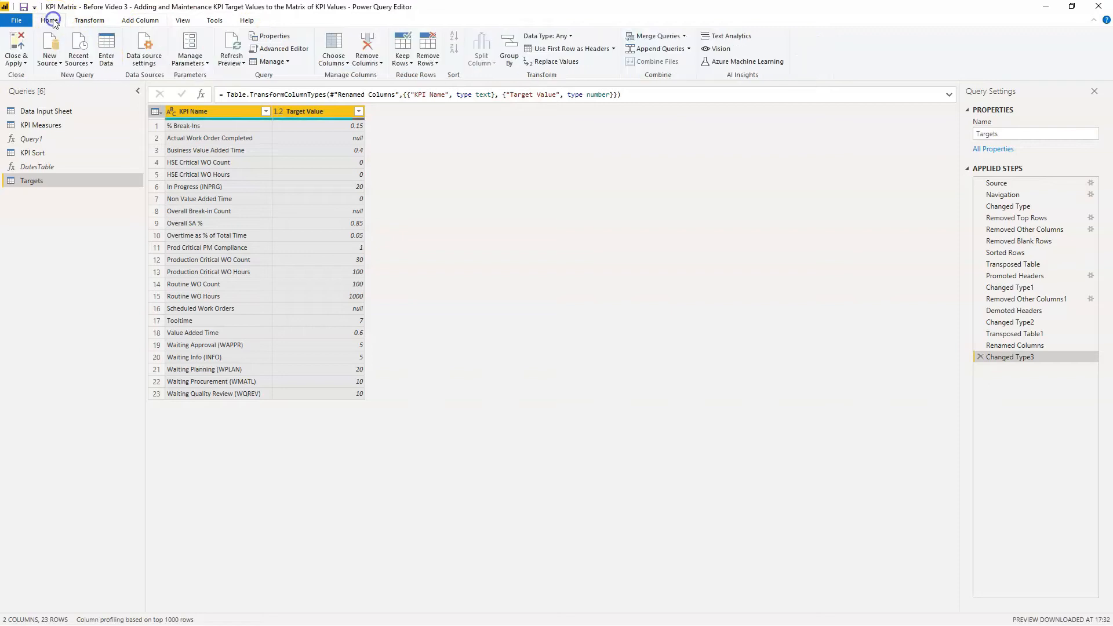
{"action": "left_click", "coordinate": [17, 44]}
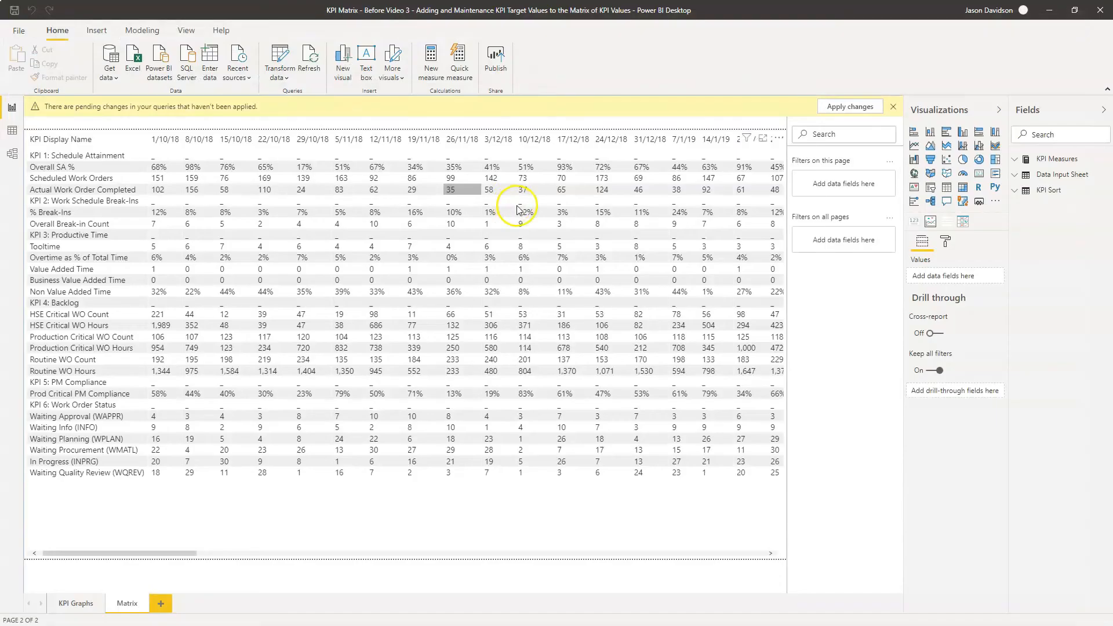
Open the data model diagram and move the Targets table just above the Data Input Sheet table
{"action": "left_click", "coordinate": [12, 155]}
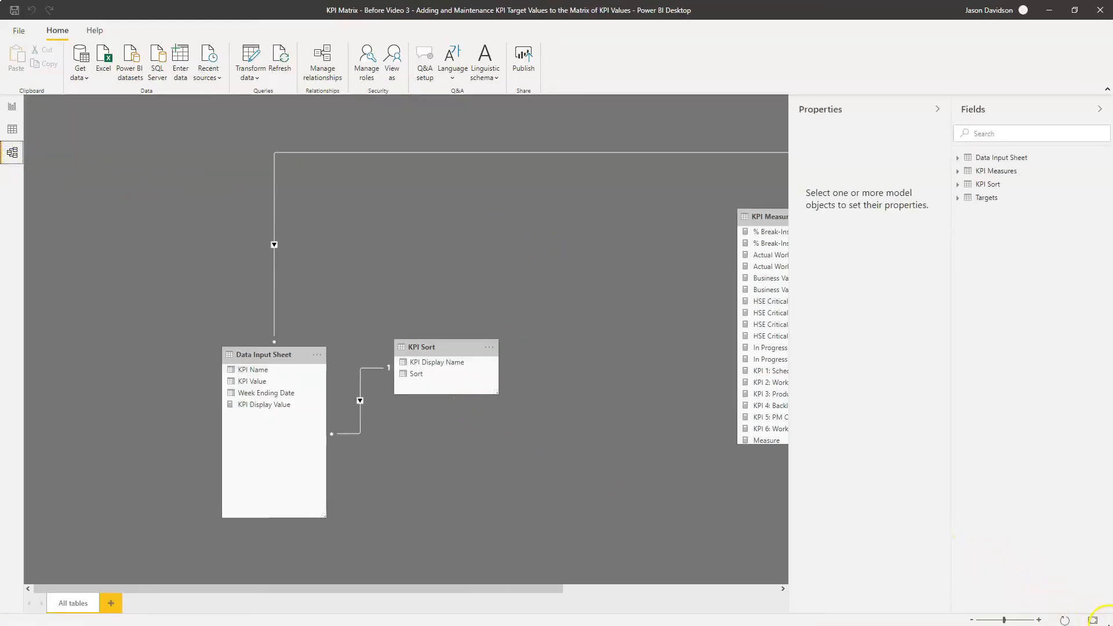
{"action": "left_click", "coordinate": [1093, 619]}
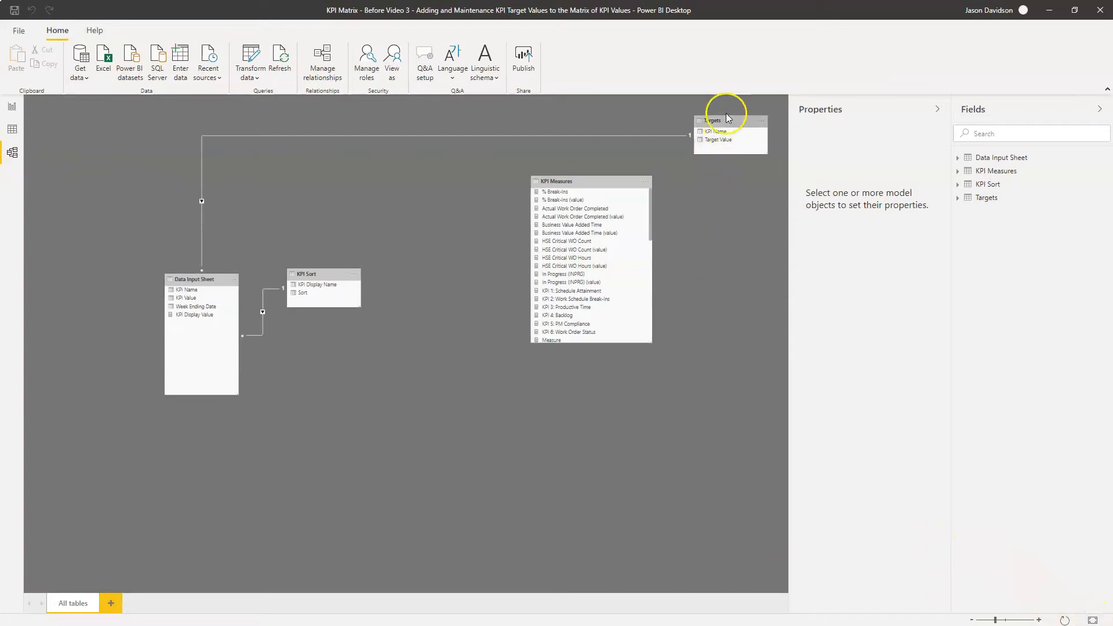
{"action": "left_click_drag", "start_coordinate": [727, 117], "coordinate": [256, 157]}
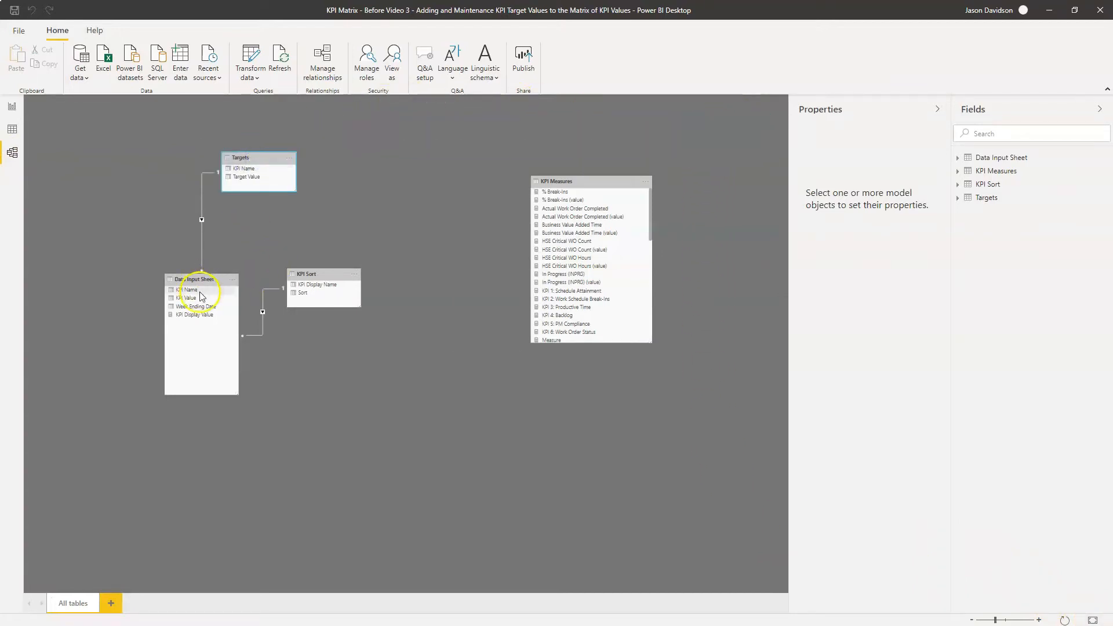
{"action": "left_click", "coordinate": [1037, 620]}
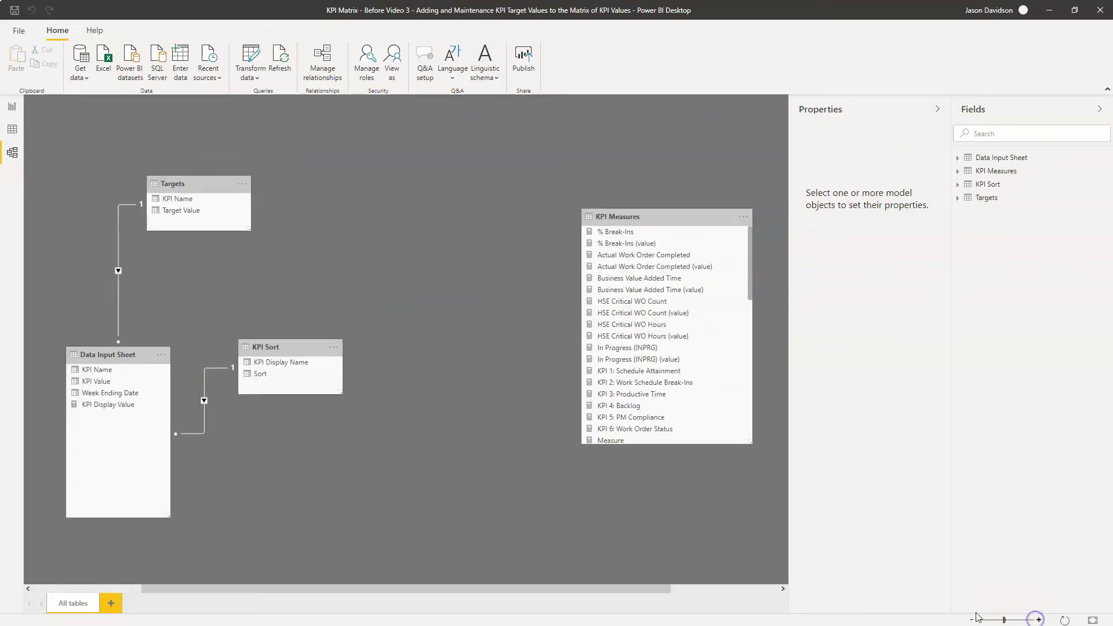
{"action": "left_click_drag", "start_coordinate": [298, 586], "coordinate": [223, 591]}
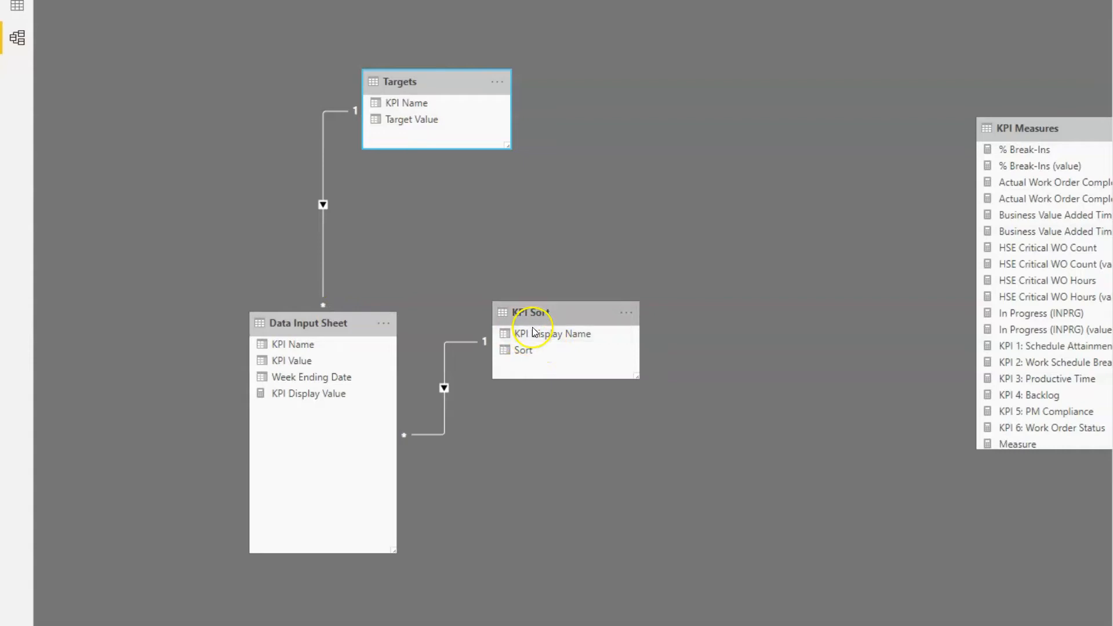
Edit the Targets relationship so its KPI Name links to KPI Display Name in KPI Sort instead of the Data Input Sheet table
{"action": "left_click", "coordinate": [321, 165]}
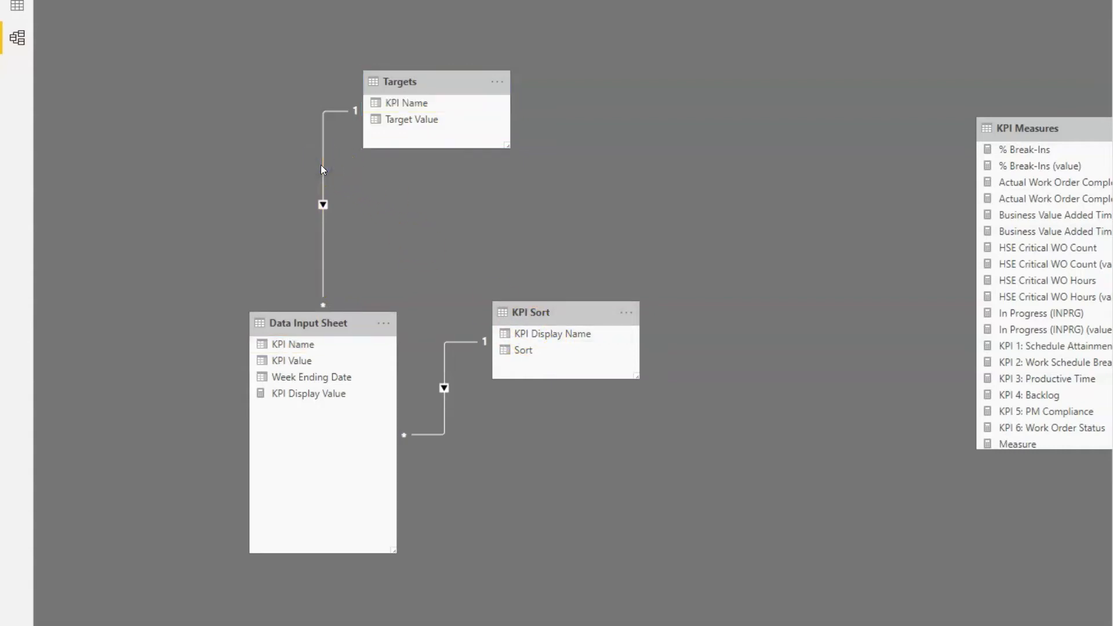
{"action": "double_click", "coordinate": [321, 165]}
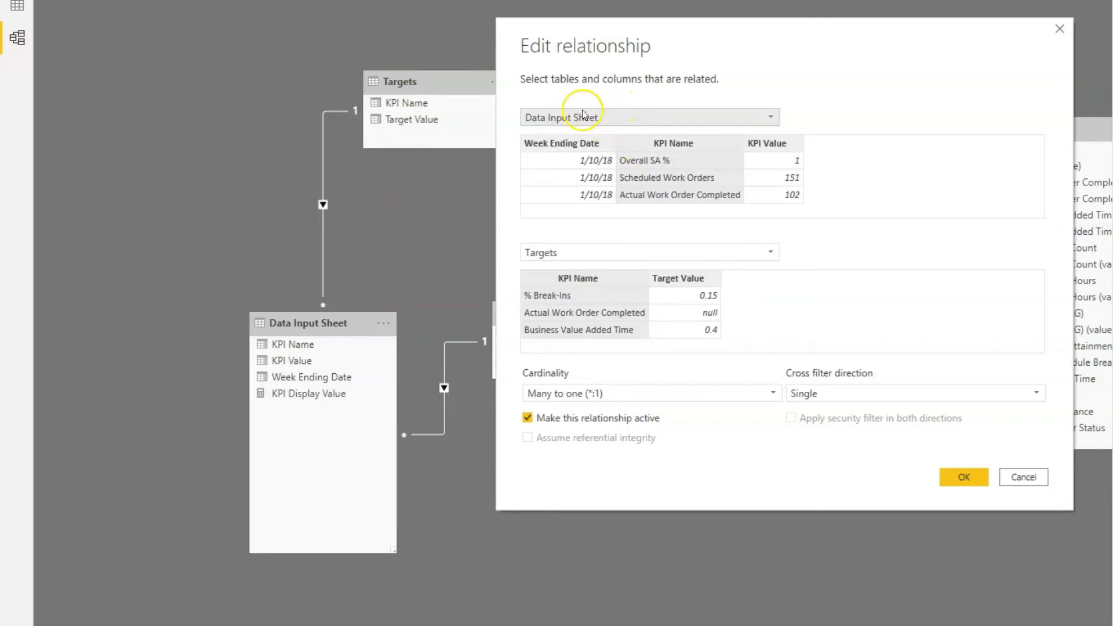
{"action": "left_click", "coordinate": [547, 122]}
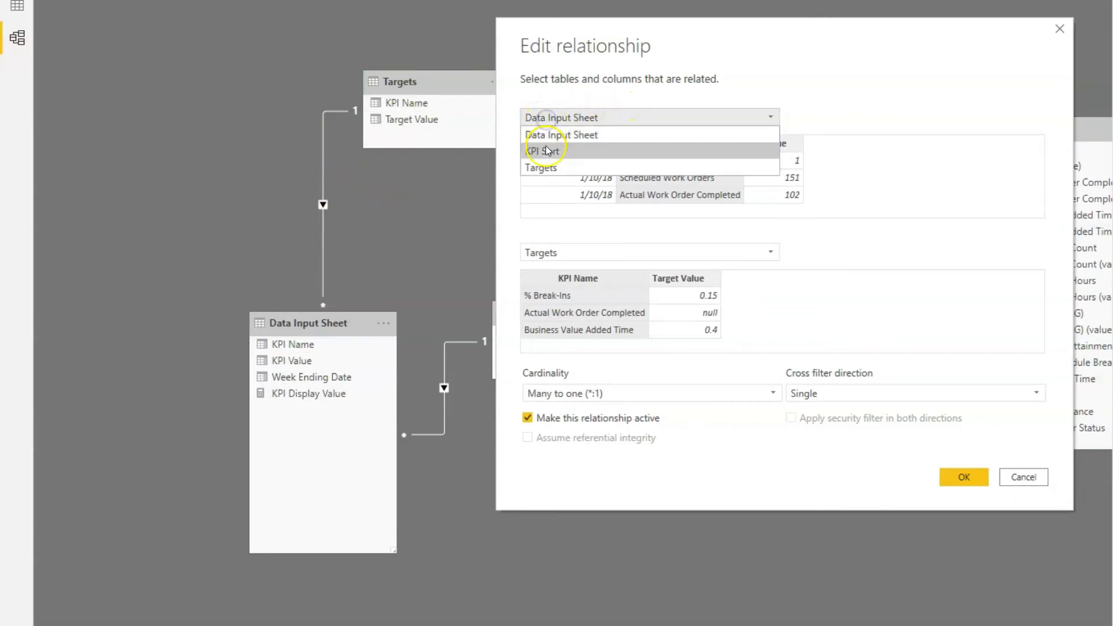
{"action": "left_click", "coordinate": [544, 155]}
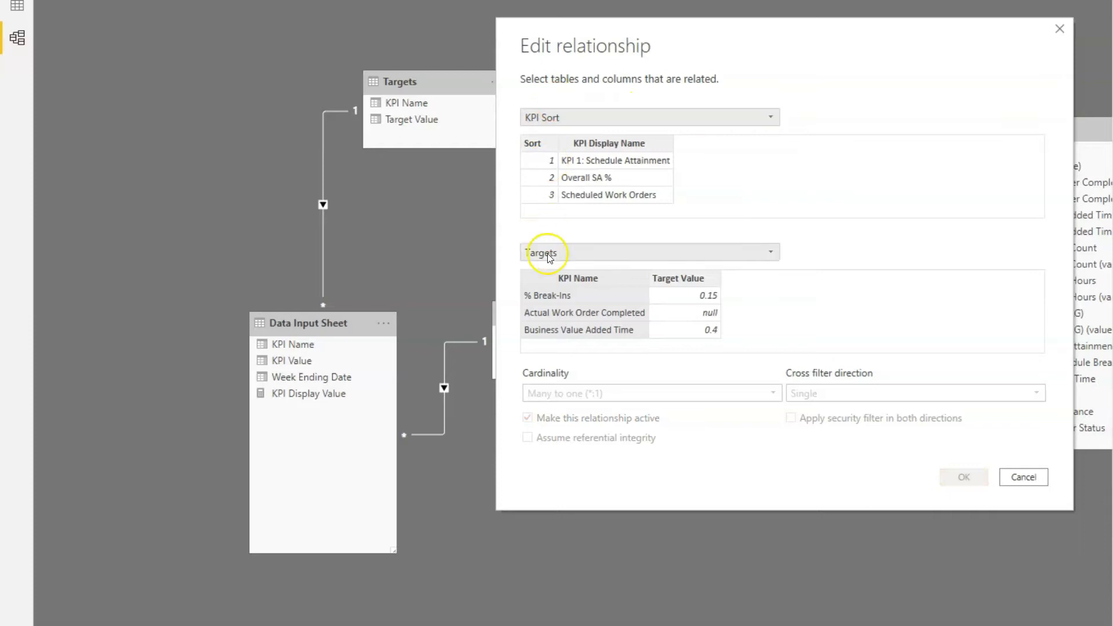
{"action": "left_click", "coordinate": [591, 144]}
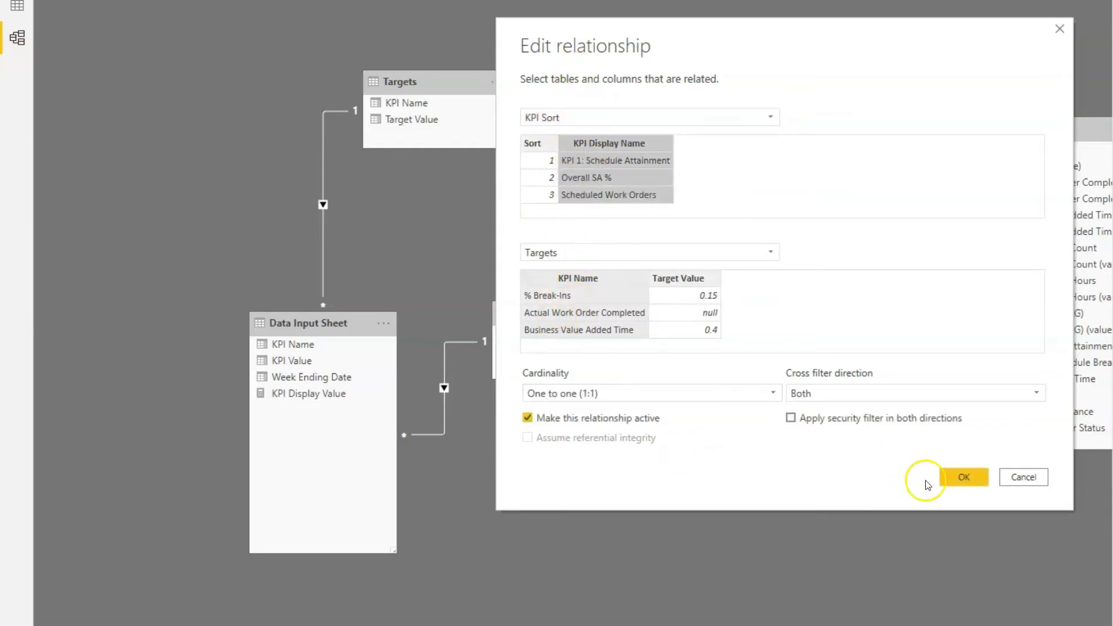
{"action": "left_click", "coordinate": [975, 478]}
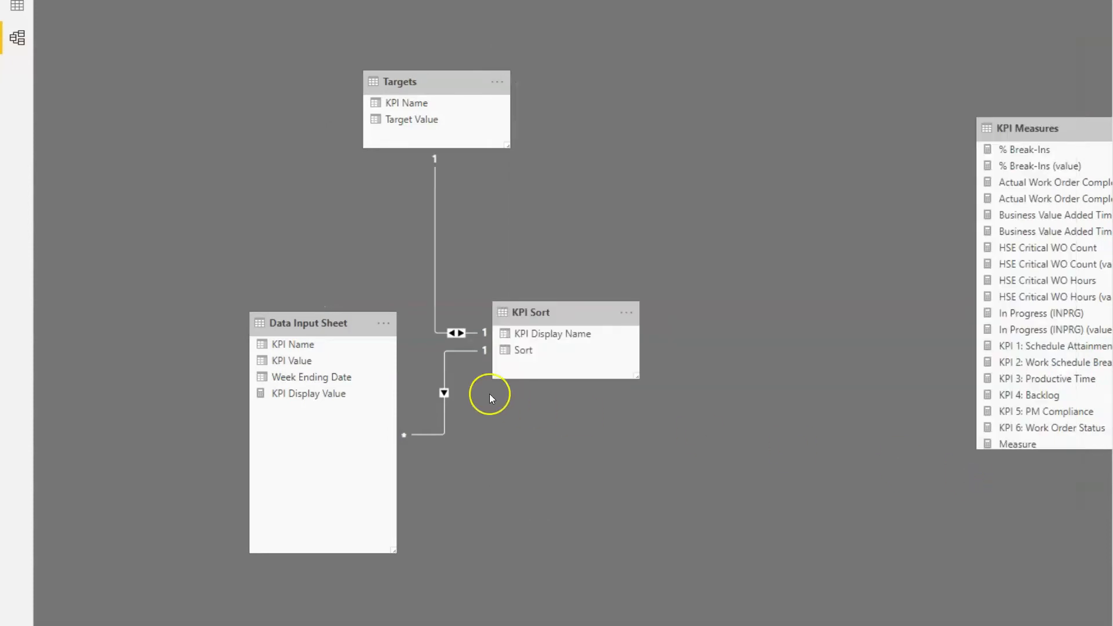
Move the Targets table beside KPI Sort in the model diagram and return to the report page
{"action": "left_click_drag", "start_coordinate": [432, 82], "coordinate": [775, 311]}
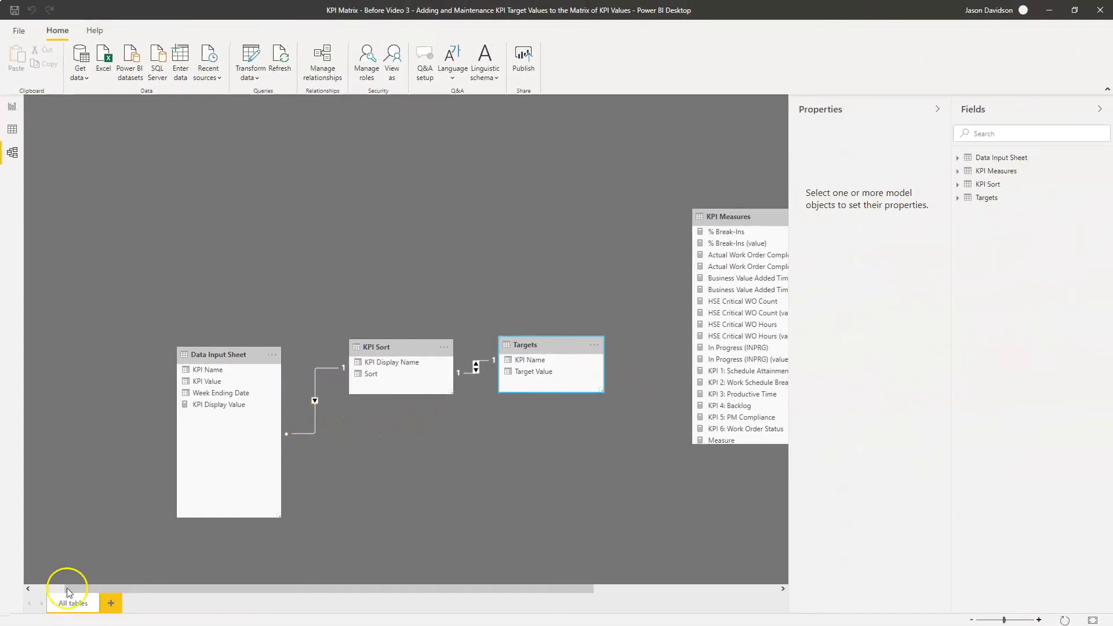
{"action": "left_click", "coordinate": [25, 603]}
{"action": "left_click", "coordinate": [12, 109]}
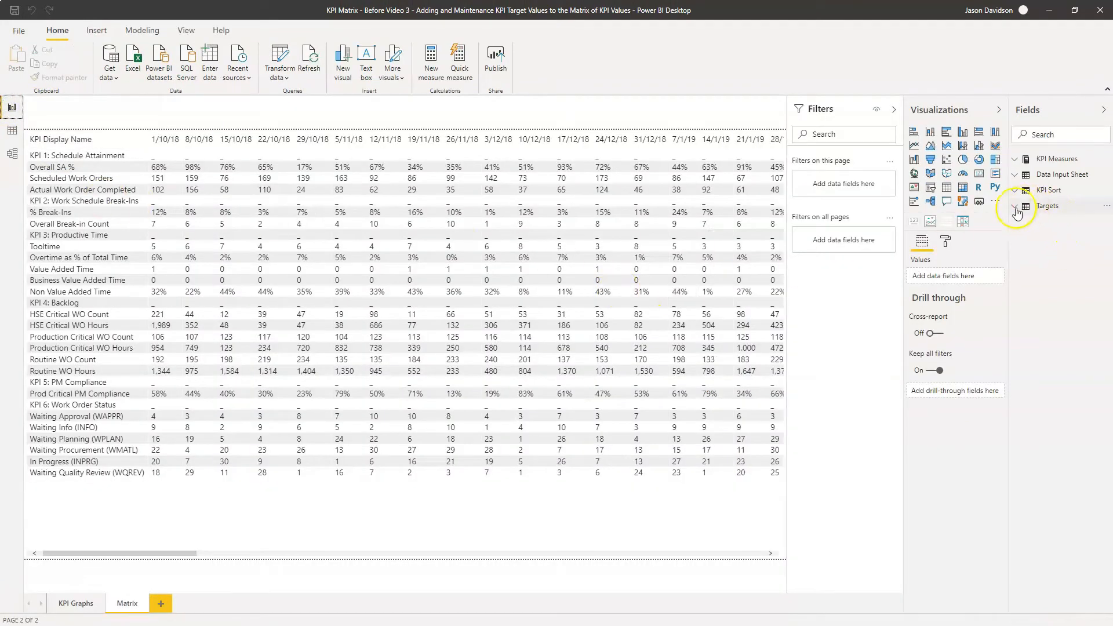
Add Target Value from the Targets table to the KPI matrix rows, below KPI Display Name
{"action": "left_click", "coordinate": [446, 516]}
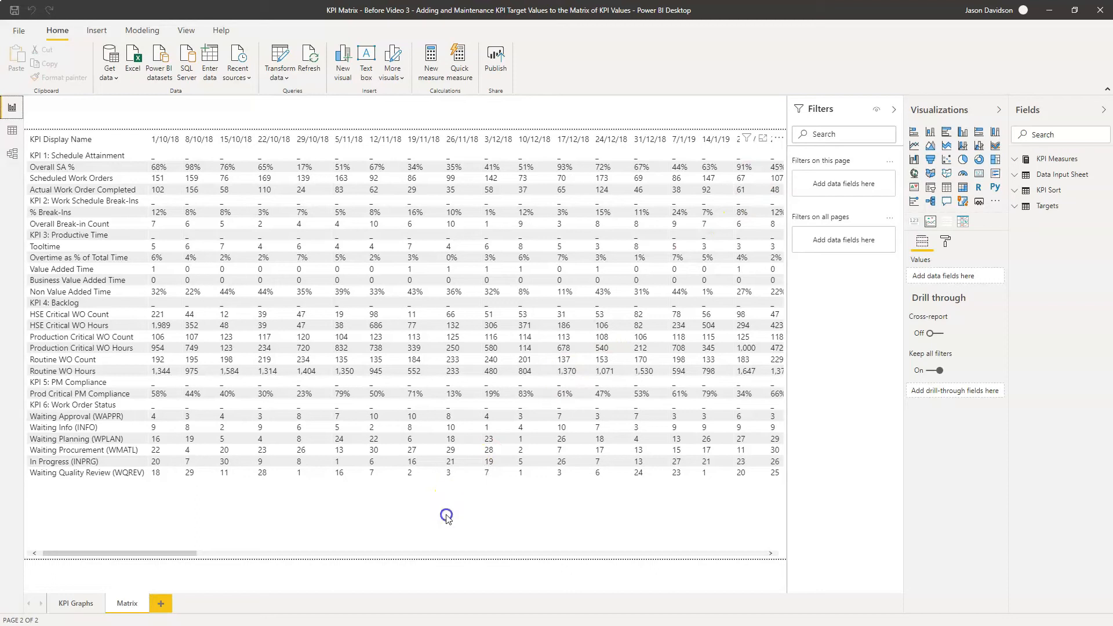
{"action": "left_click", "coordinate": [446, 515]}
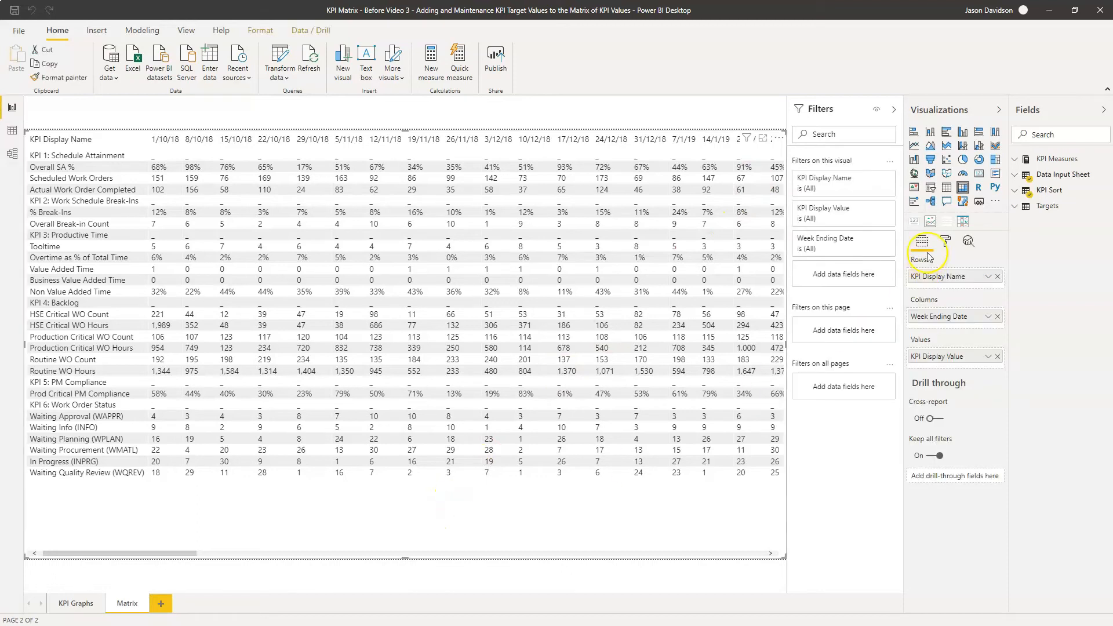
{"action": "left_click", "coordinate": [1019, 210]}
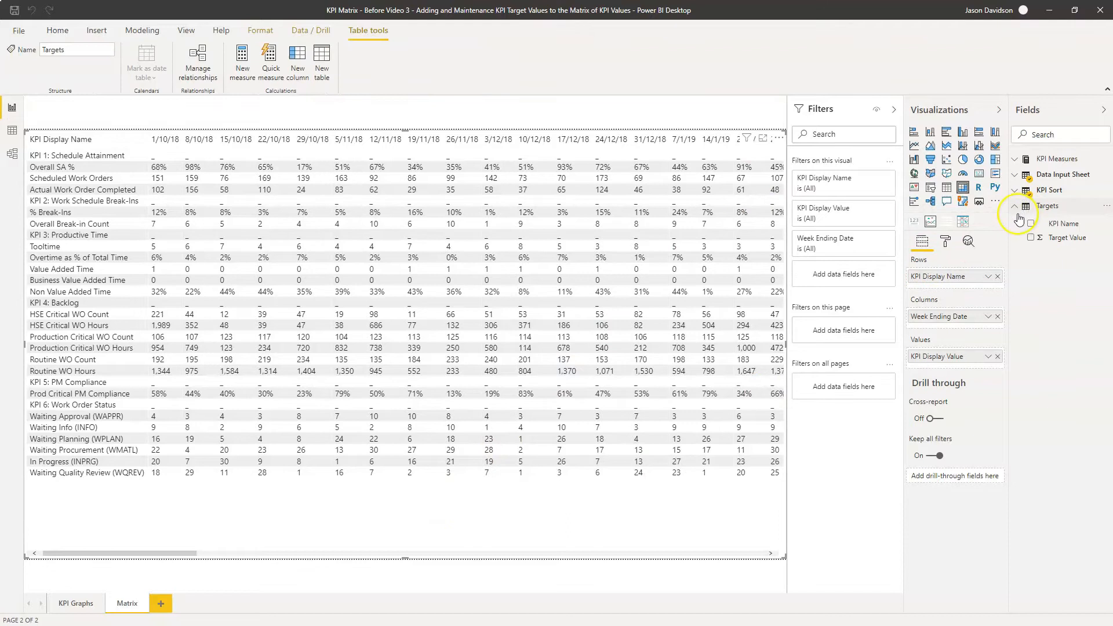
{"action": "right_click", "coordinate": [1066, 241]}
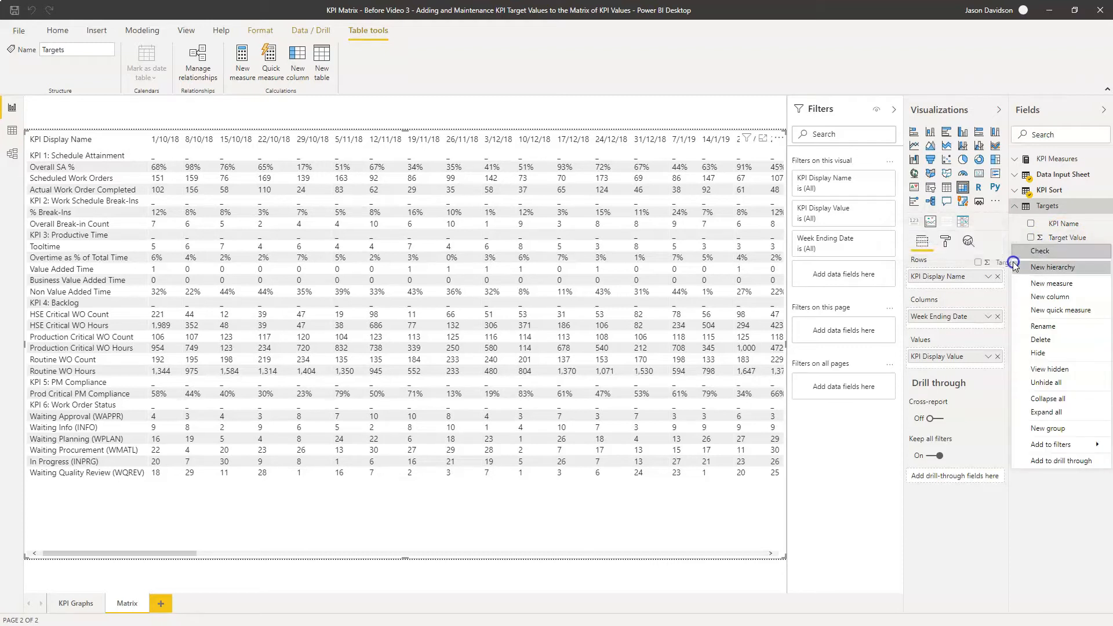
{"action": "left_click_drag", "start_coordinate": [1023, 267], "coordinate": [976, 290]}
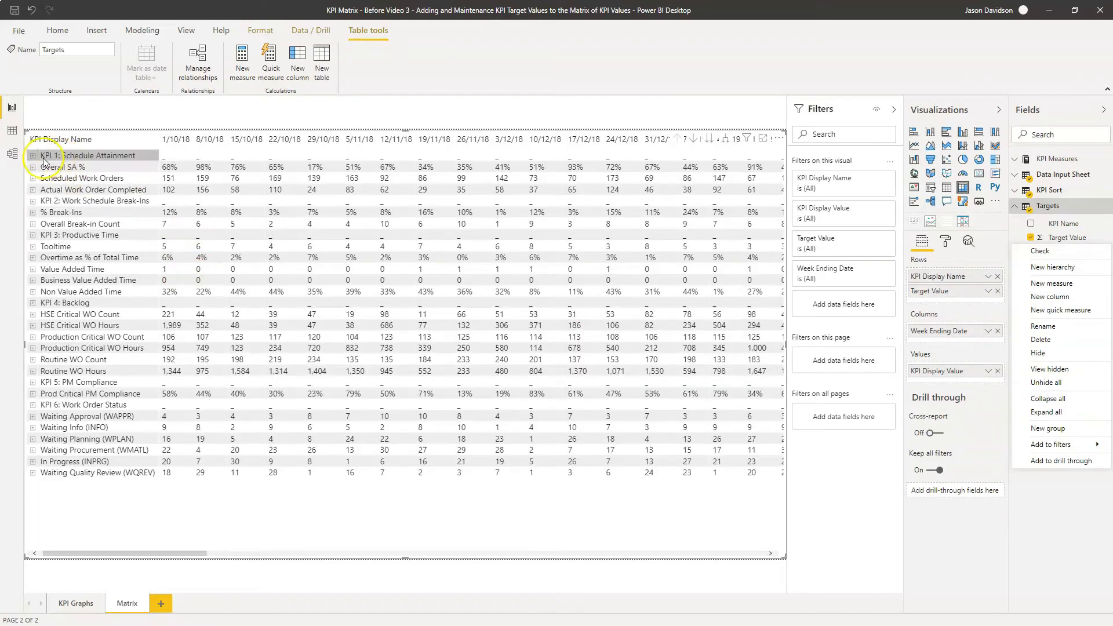
Expand the KPI 1: Schedule Attainment and Overall SA % rows to check the nested target, then collapse Overall SA %
{"action": "left_click", "coordinate": [33, 156]}
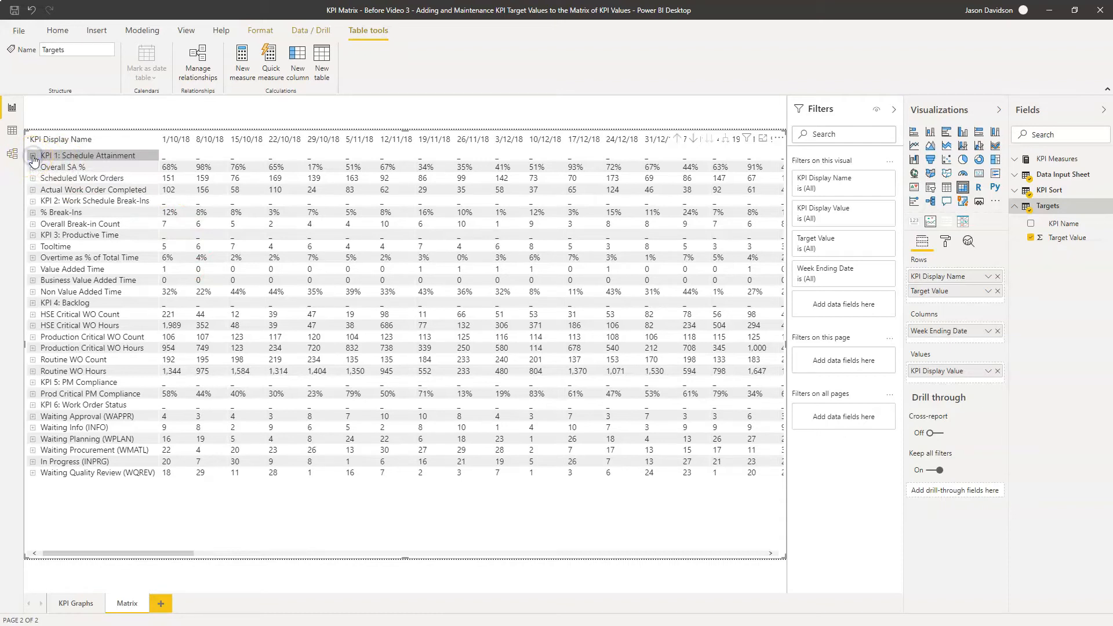
{"action": "left_click", "coordinate": [33, 178]}
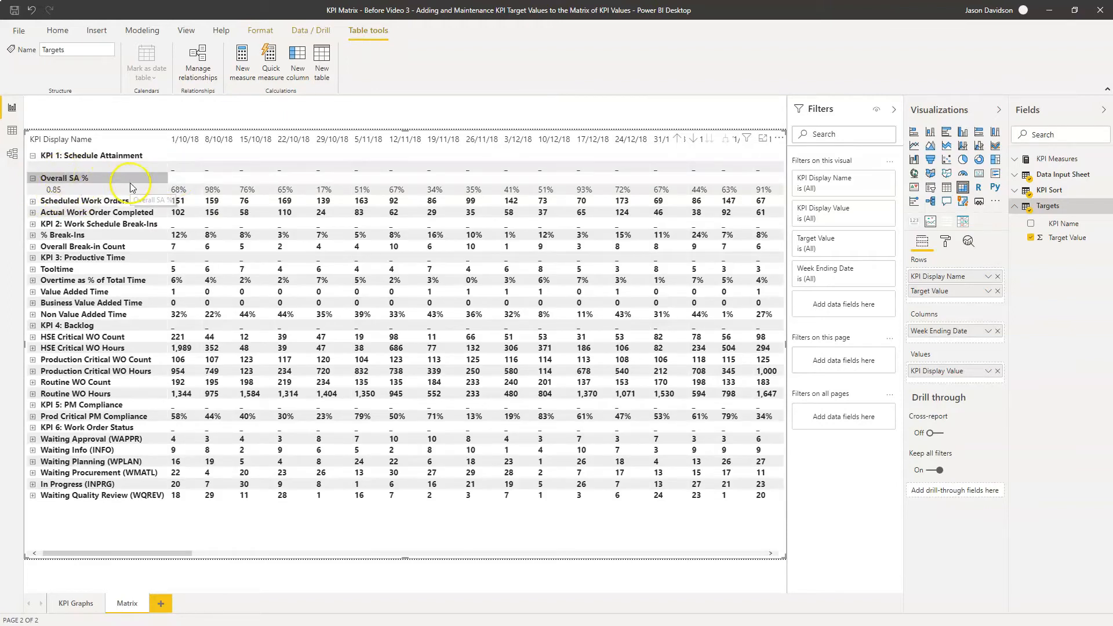
{"action": "left_click", "coordinate": [33, 180]}
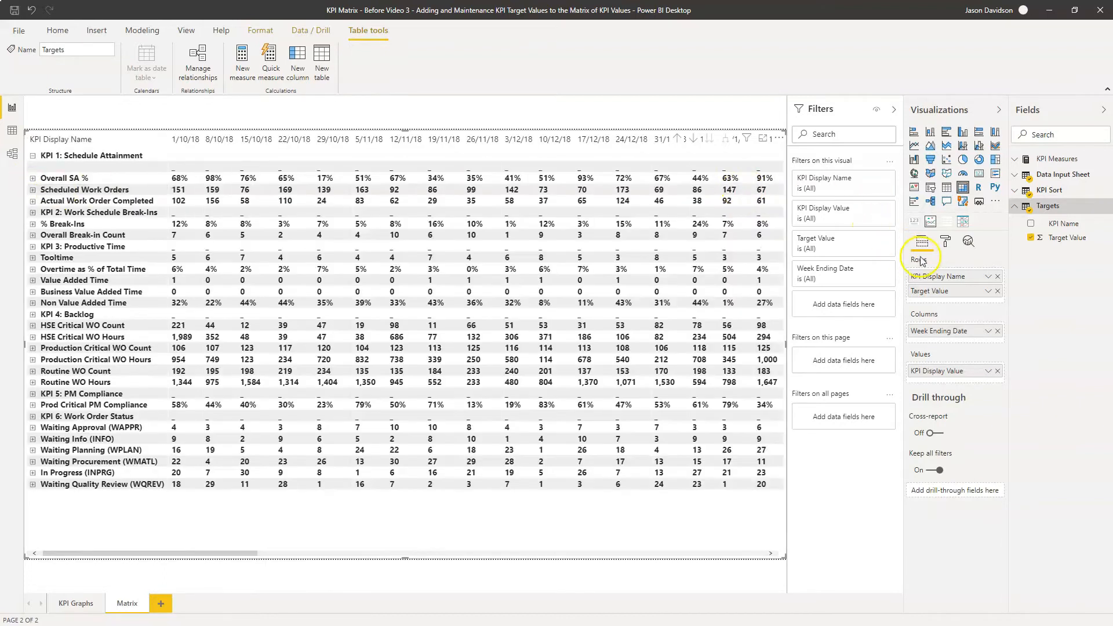
Turn off the stepped layout for the matrix's row headers and collapse the KPI 1: Schedule Attainment row
{"action": "left_click", "coordinate": [948, 240]}
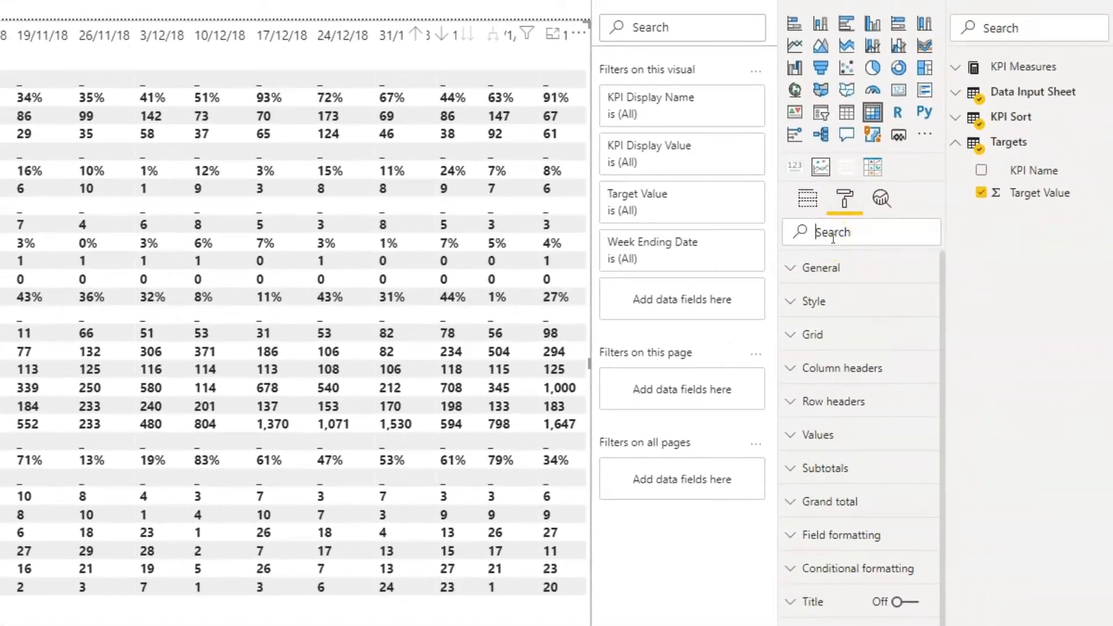
{"action": "type", "text": "step"}
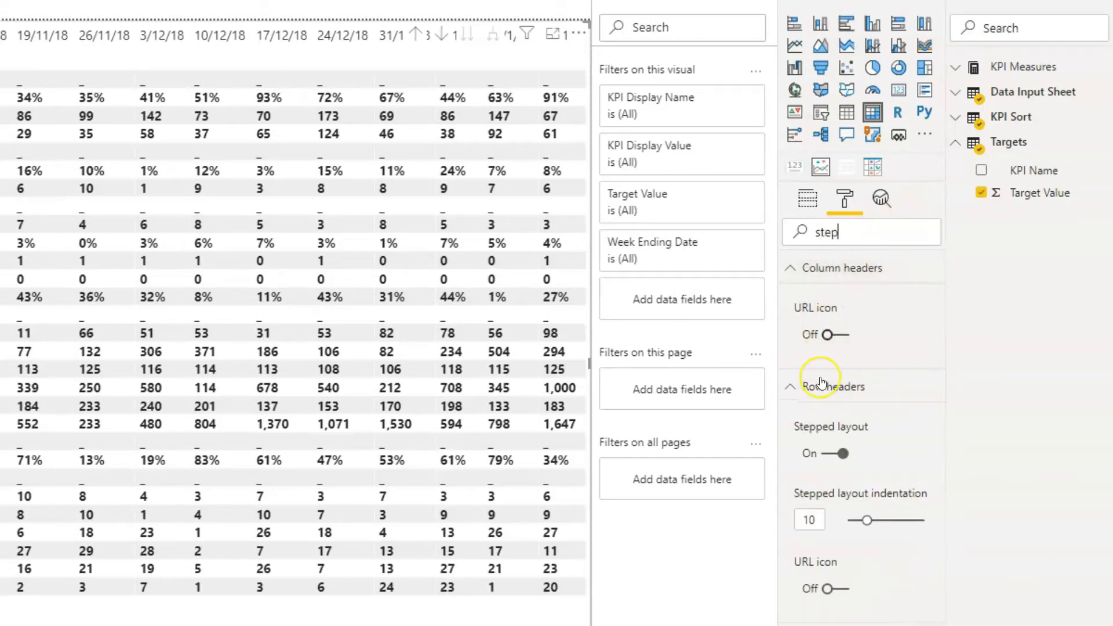
{"action": "left_click", "coordinate": [808, 385]}
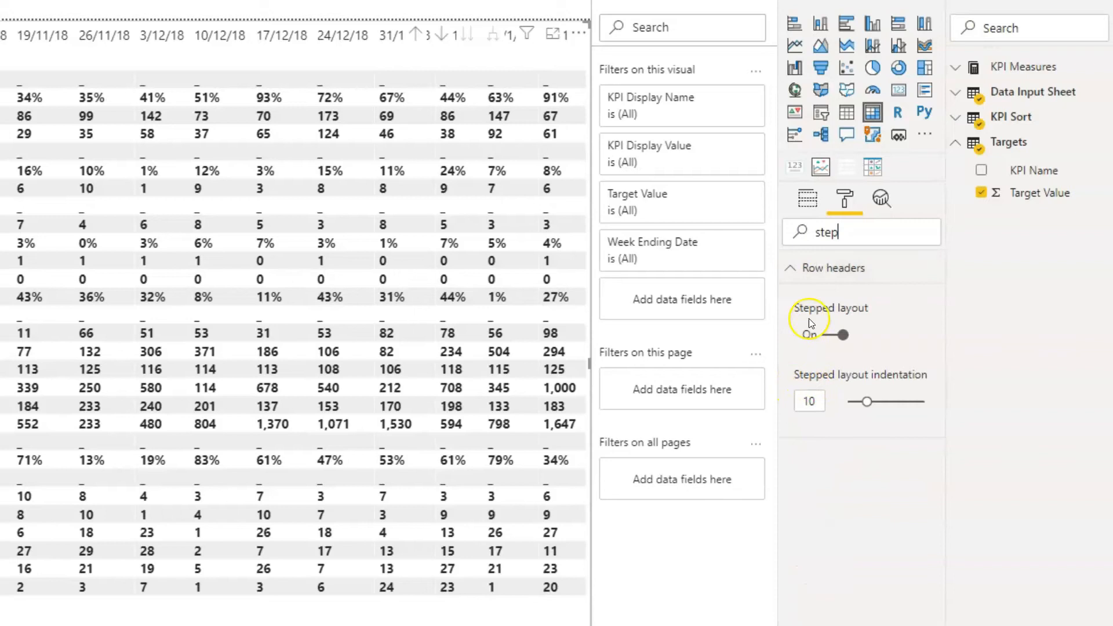
{"action": "left_click", "coordinate": [844, 336]}
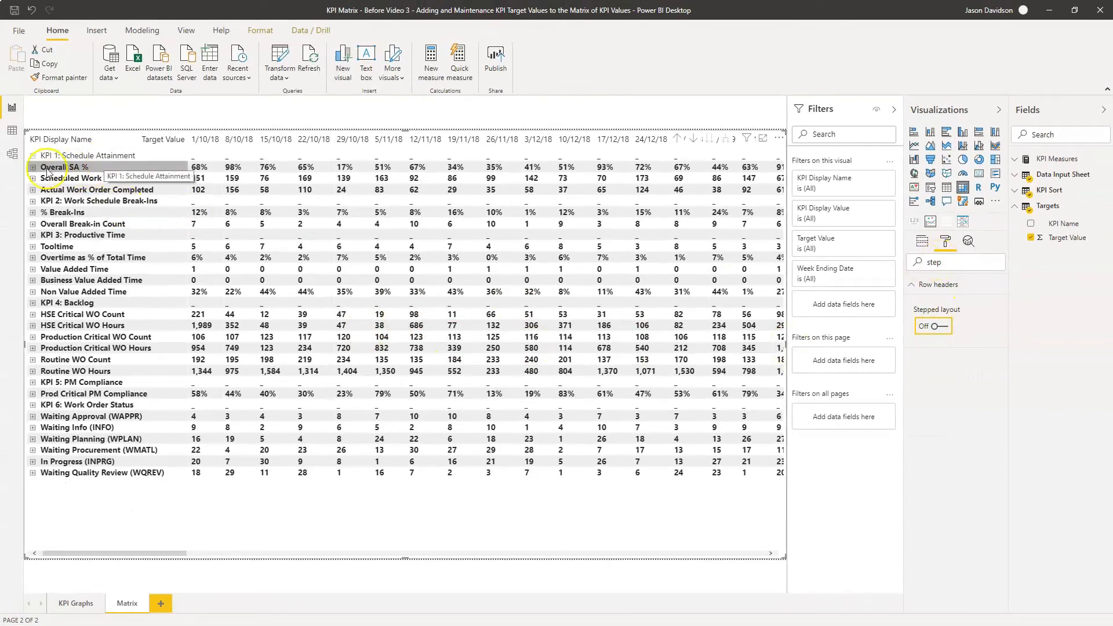
{"action": "left_click", "coordinate": [33, 157]}
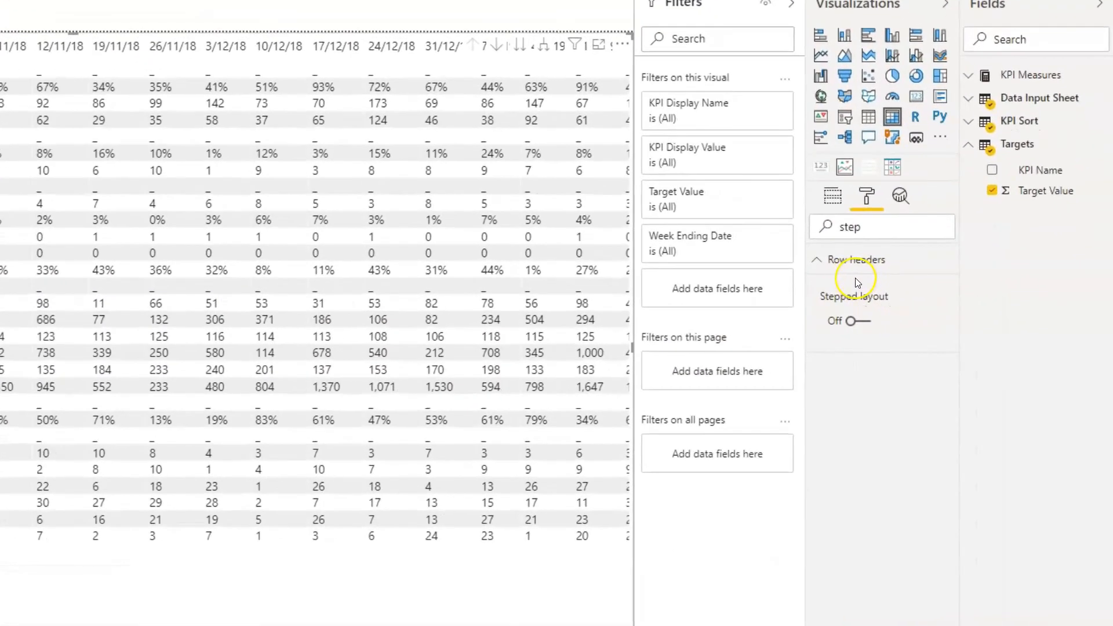
Find the +/- icons setting of the matrix's row headers and turn it off
{"action": "double_click", "coordinate": [861, 225]}
{"action": "type", "text": "+"}
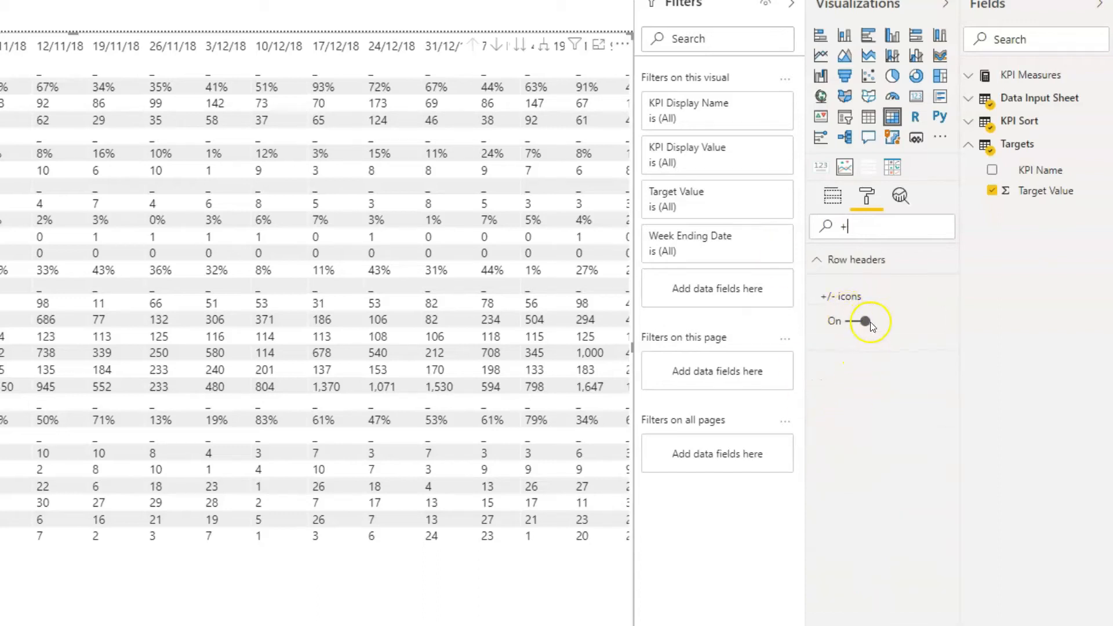
{"action": "left_click", "coordinate": [865, 322]}
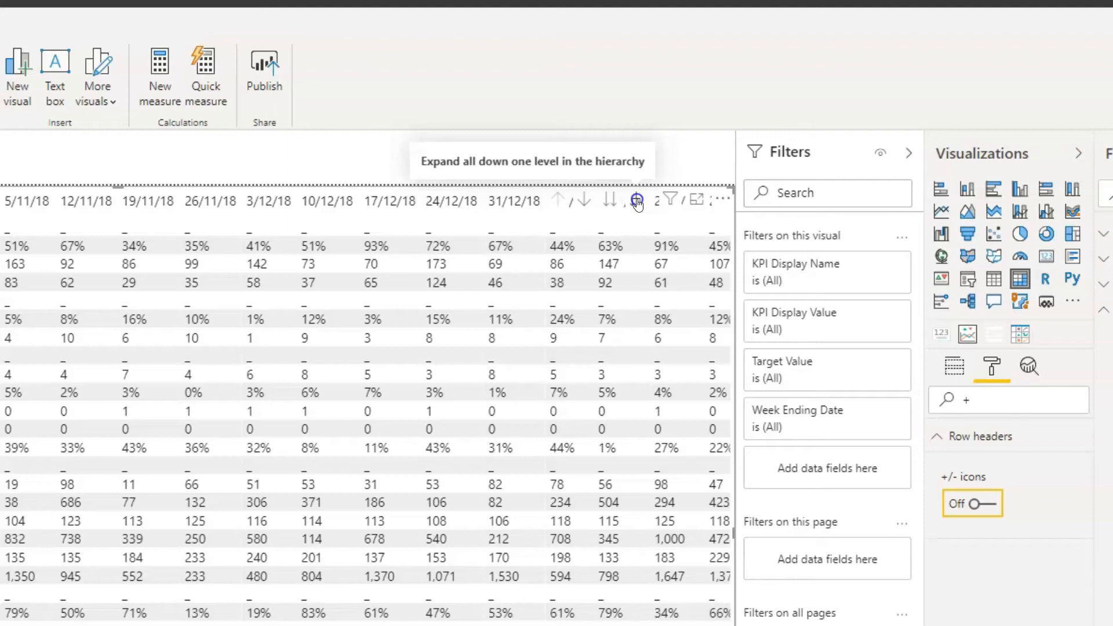
Expand all matrix rows down one level in the hierarchy to show Target Value beside every KPI
{"action": "left_click", "coordinate": [636, 201]}
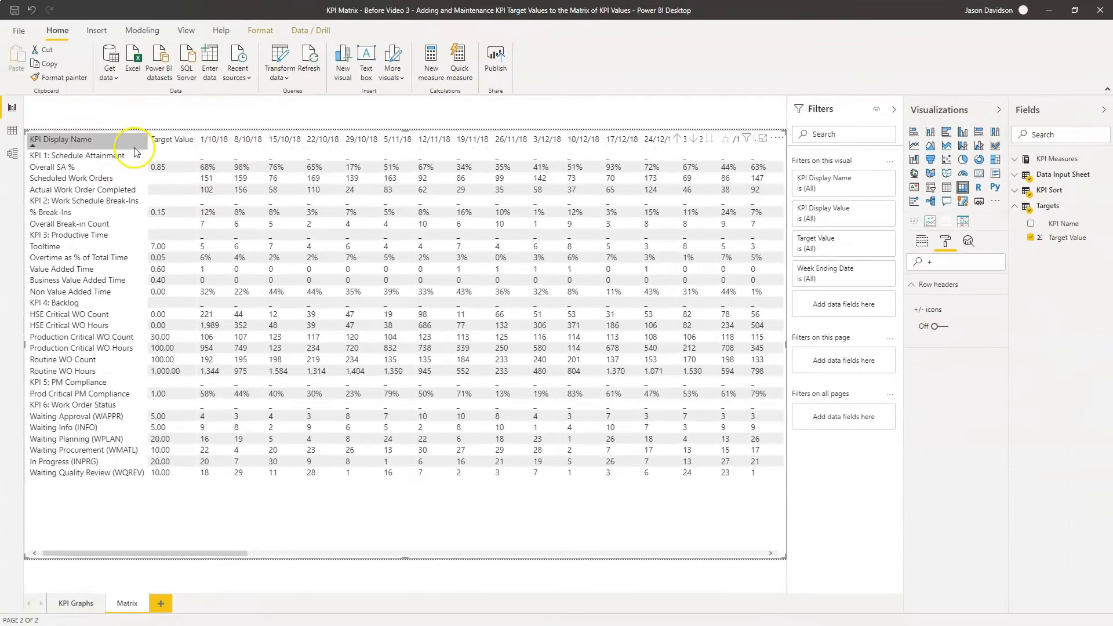
{"action": "left_click", "coordinate": [168, 141]}
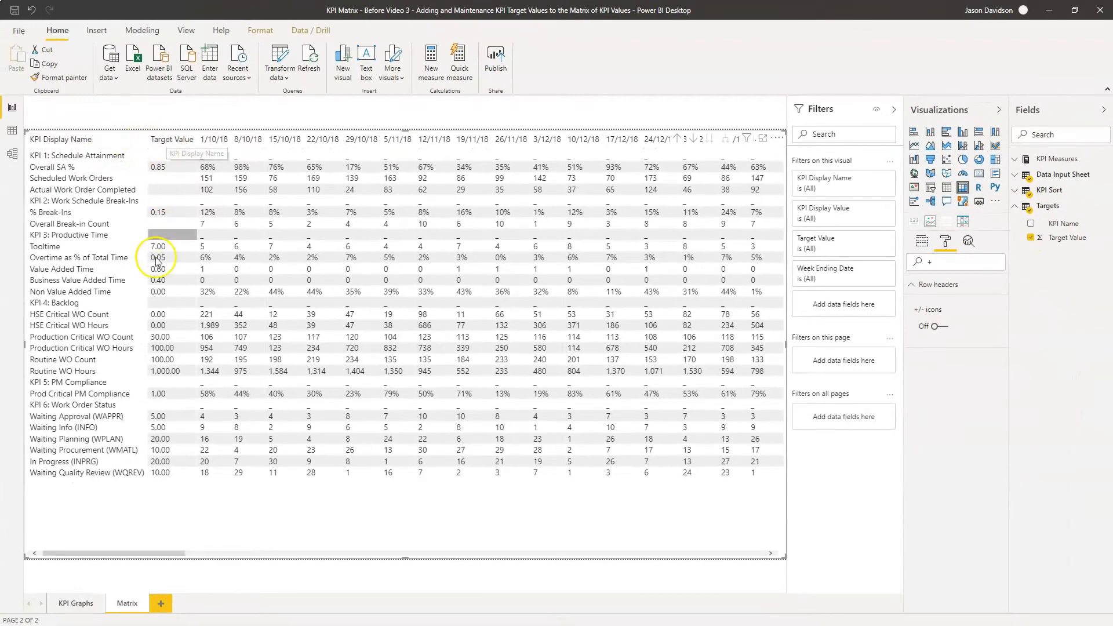
Widen the field list and start a new calculated column in the Targets table
{"action": "left_click", "coordinate": [921, 242]}
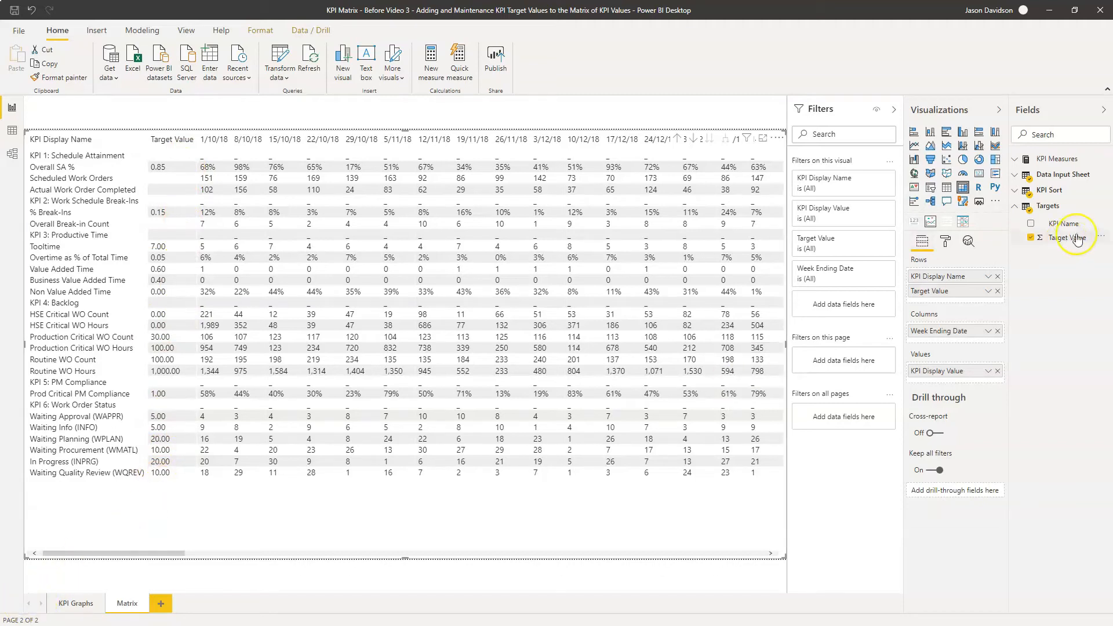
{"action": "left_click_drag", "start_coordinate": [1009, 212], "coordinate": [970, 213]}
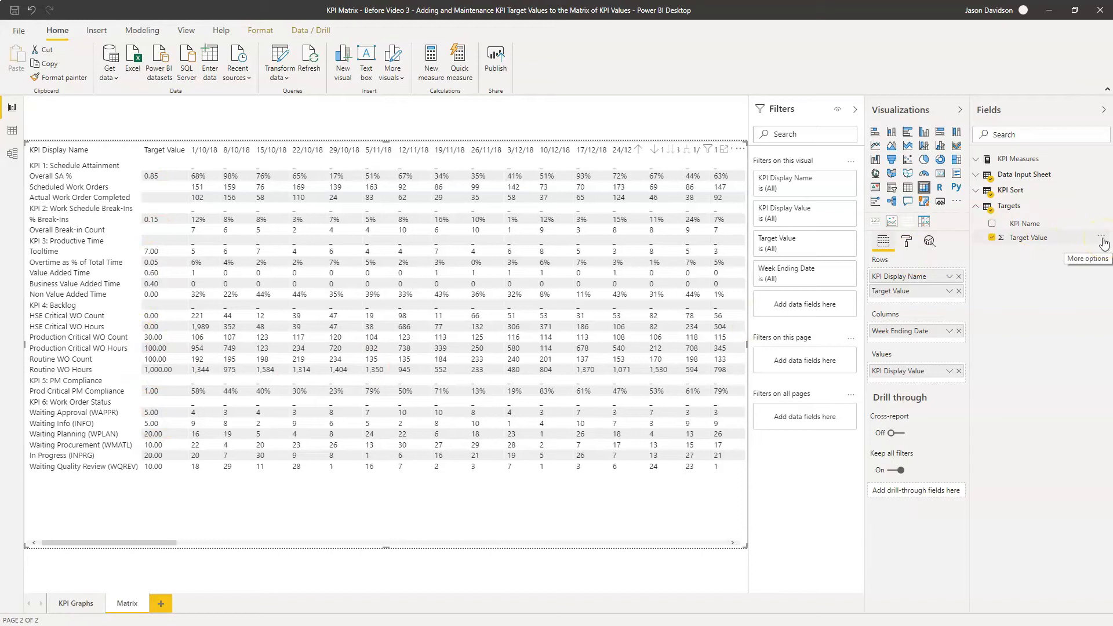
{"action": "left_click", "coordinate": [1101, 242]}
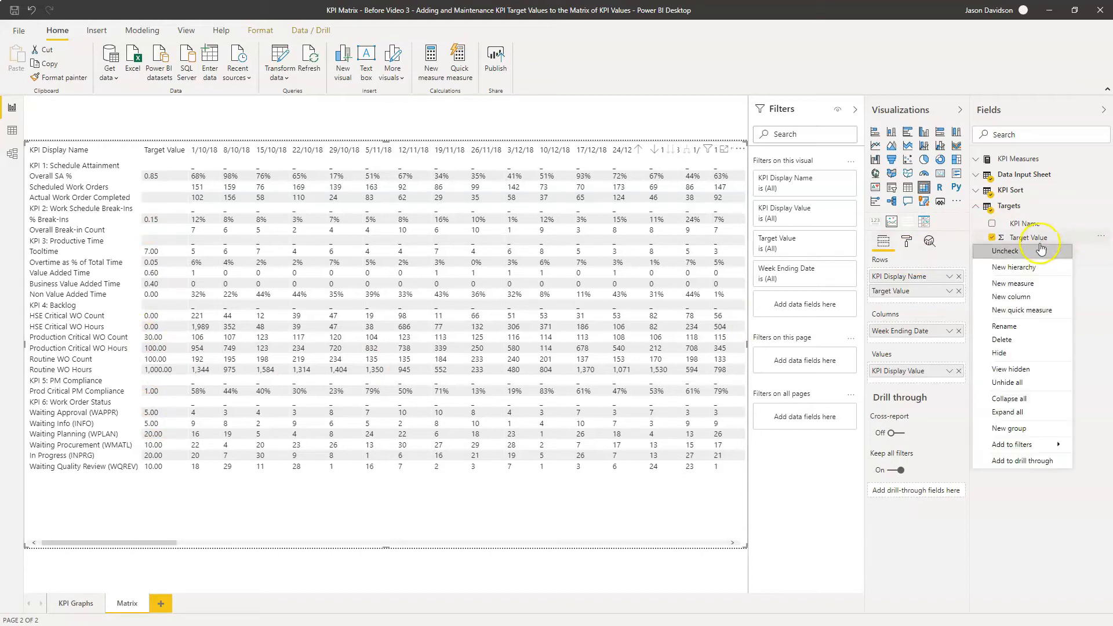
{"action": "left_click", "coordinate": [1032, 310]}
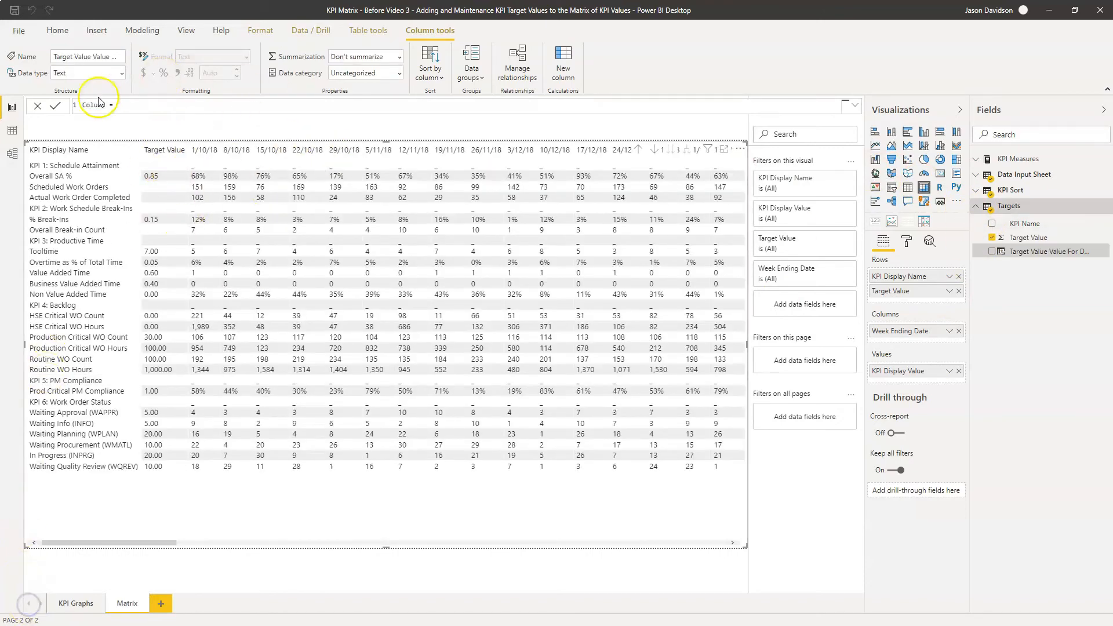
Paste the SWITCH formula that formats targets as "0%", "00,0" or "0", and name the column Target Value For Display
{"action": "left_click_drag", "start_coordinate": [122, 109], "coordinate": [69, 109]}
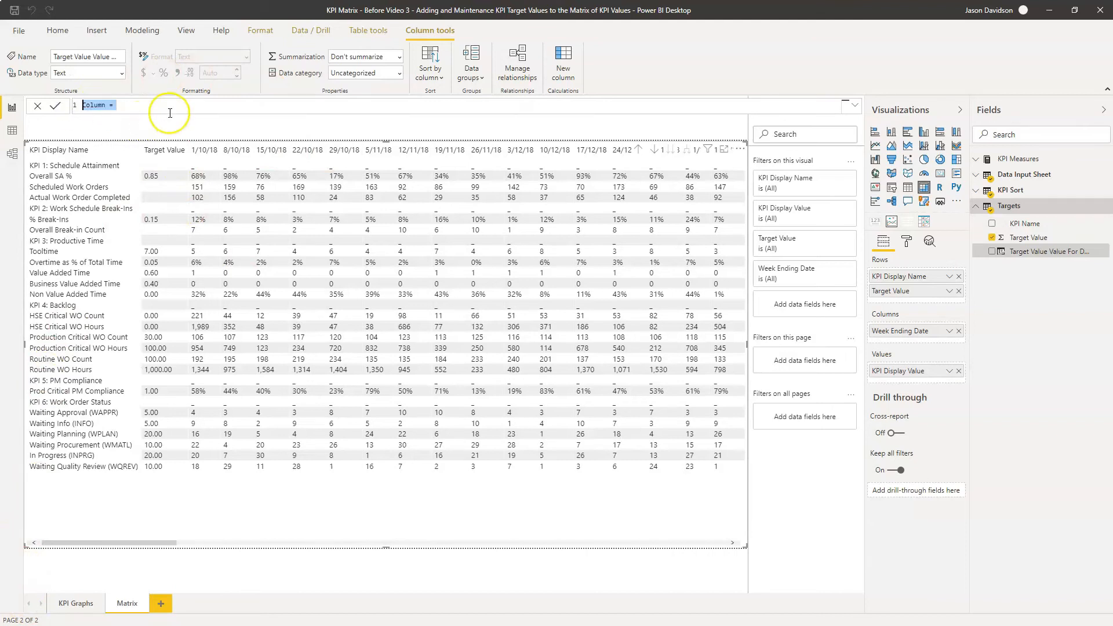
{"action": "key", "text": "ctrl+v"}
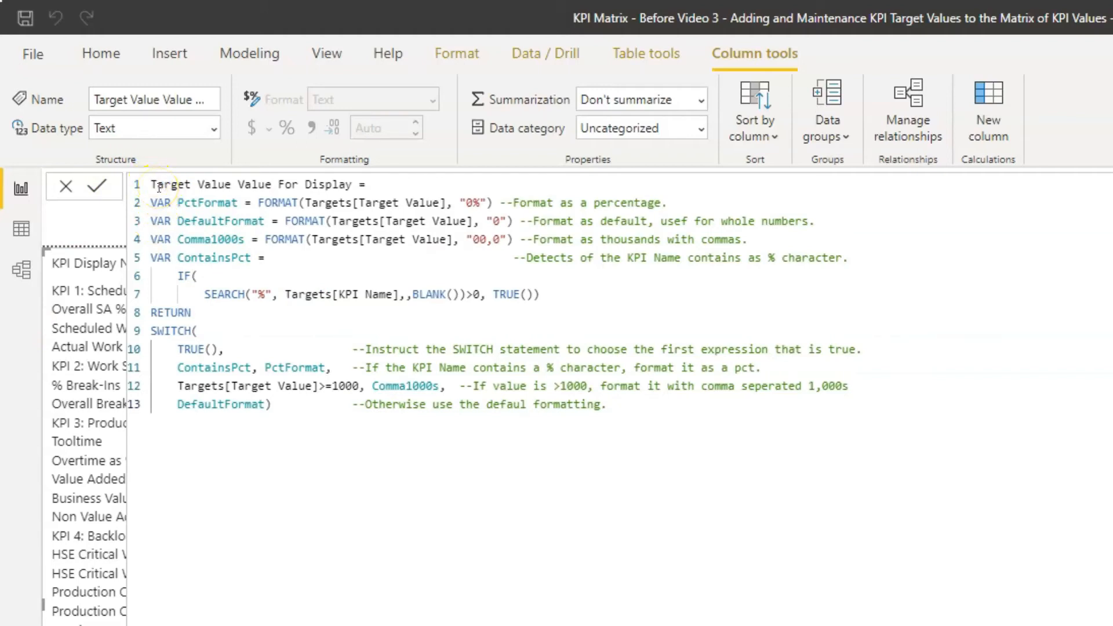
{"action": "left_click_drag", "start_coordinate": [238, 184], "coordinate": [264, 184]}
{"action": "key", "text": "BackSpace"}
{"action": "key", "text": "BackSpace"}
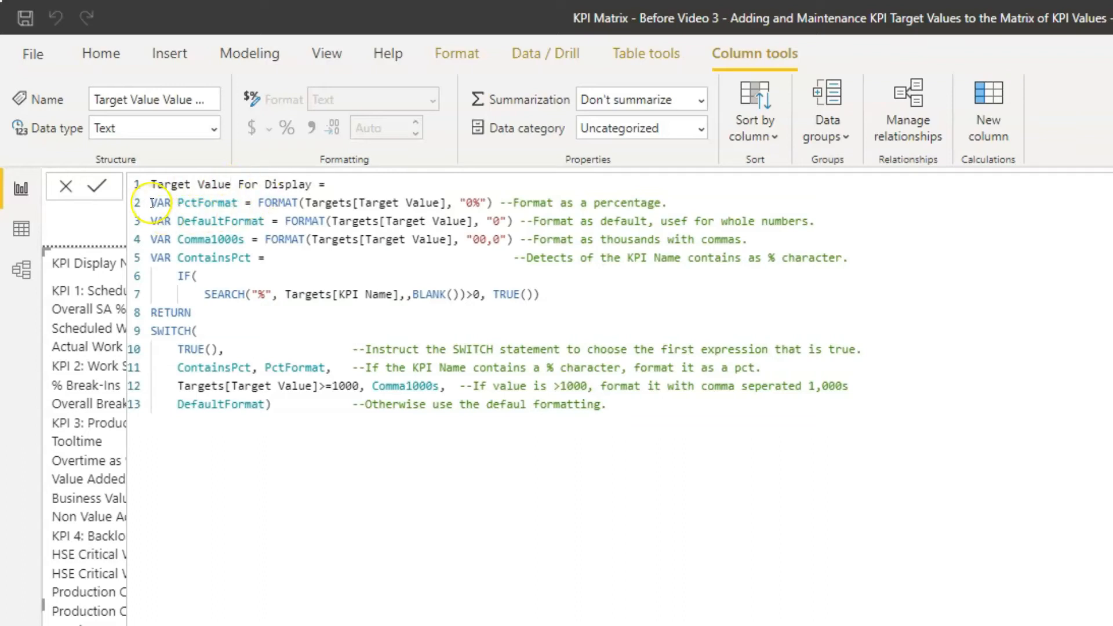
Retype the opening bracket of SEARCH in the ContainsPct variable to bring up its argument help
{"action": "left_click", "coordinate": [165, 292]}
{"action": "left_click", "coordinate": [184, 216]}
{"action": "left_click", "coordinate": [249, 294]}
{"action": "key", "text": "BackSpace"}
{"action": "type", "text": "#"}
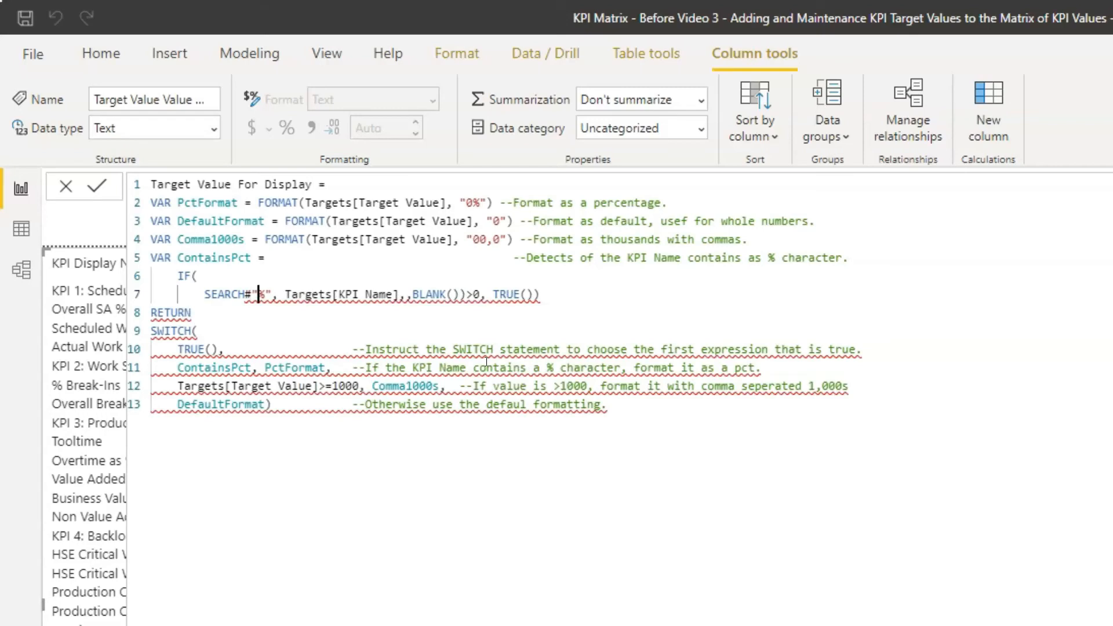
{"action": "key", "text": "BackSpace"}
{"action": "type", "text": "("}
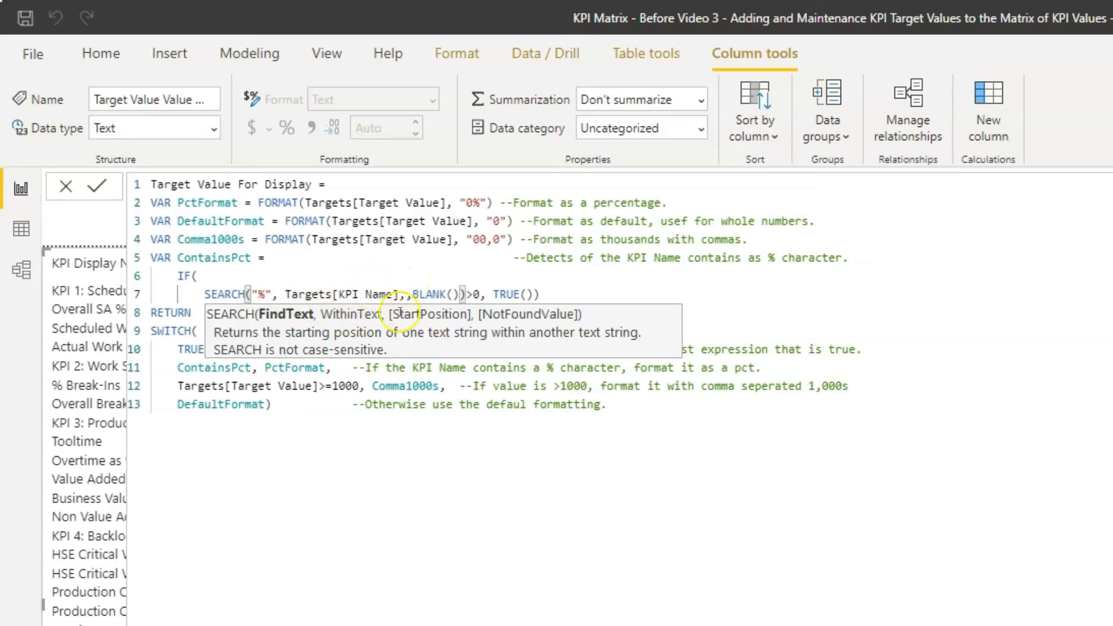
Examine the WithinText, StartPosition and NotFoundValue arguments of SEARCH and the TRUE() result of the IF expression
{"action": "left_click", "coordinate": [406, 294]}
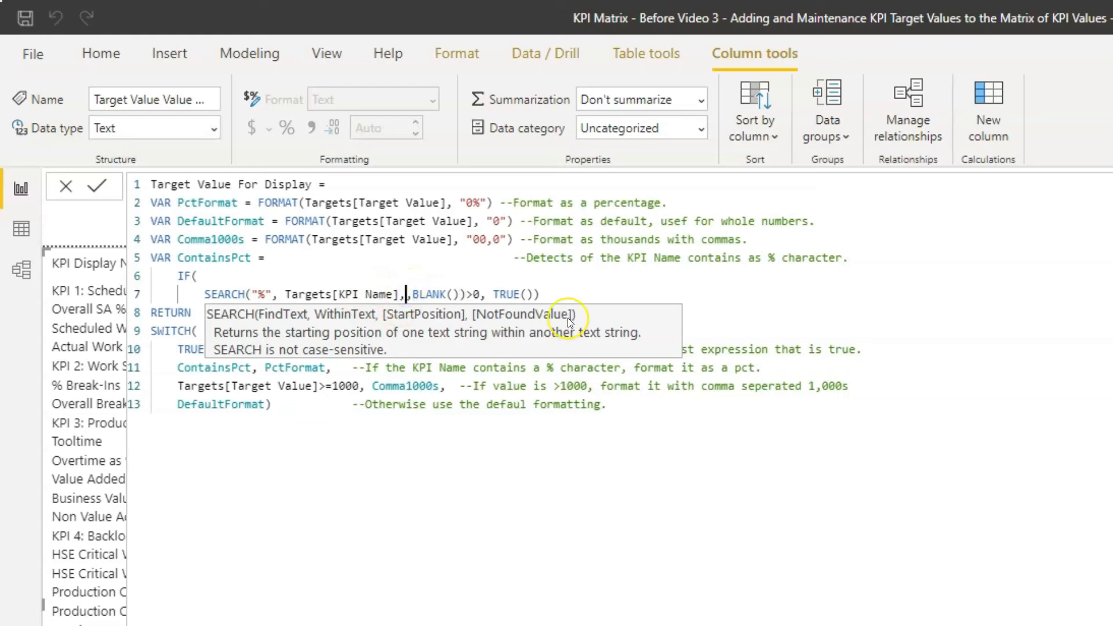
{"action": "key", "text": "Left"}
{"action": "key", "text": "Right"}
{"action": "key", "text": "Right"}
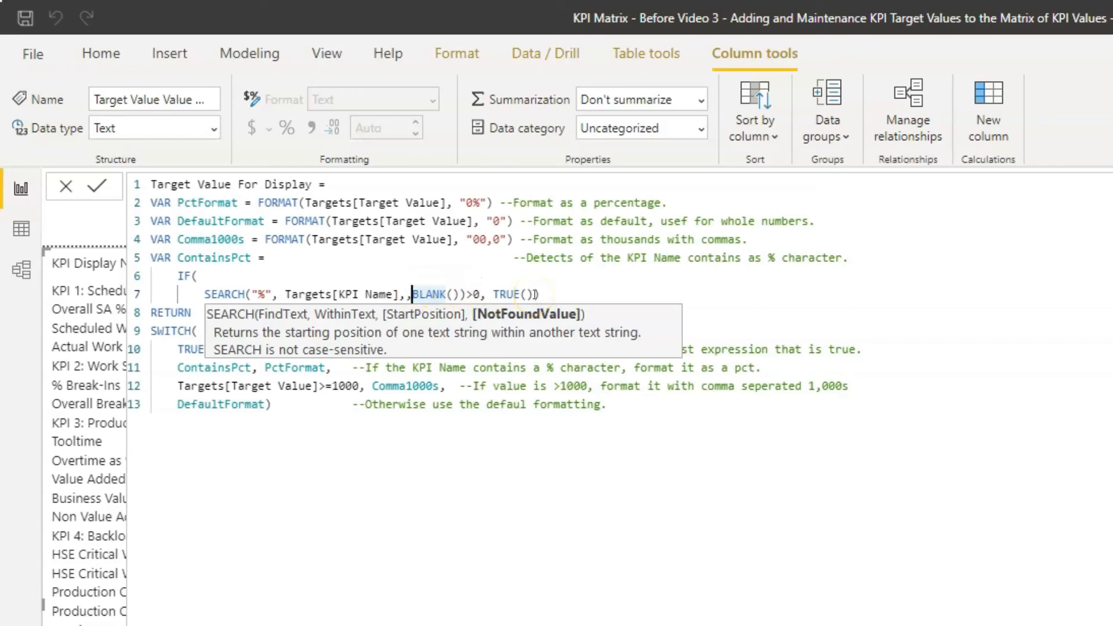
{"action": "key", "text": "Right"}
{"action": "key", "text": "Right"}
{"action": "key", "text": "Right"}
{"action": "key", "text": "Right"}
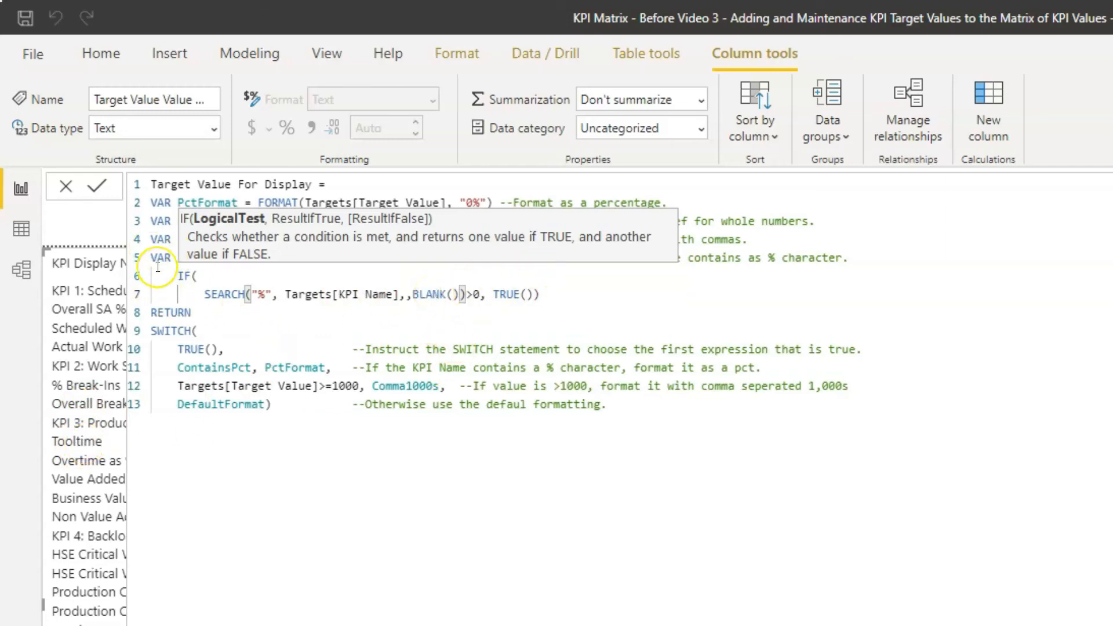
{"action": "left_click", "coordinate": [372, 294]}
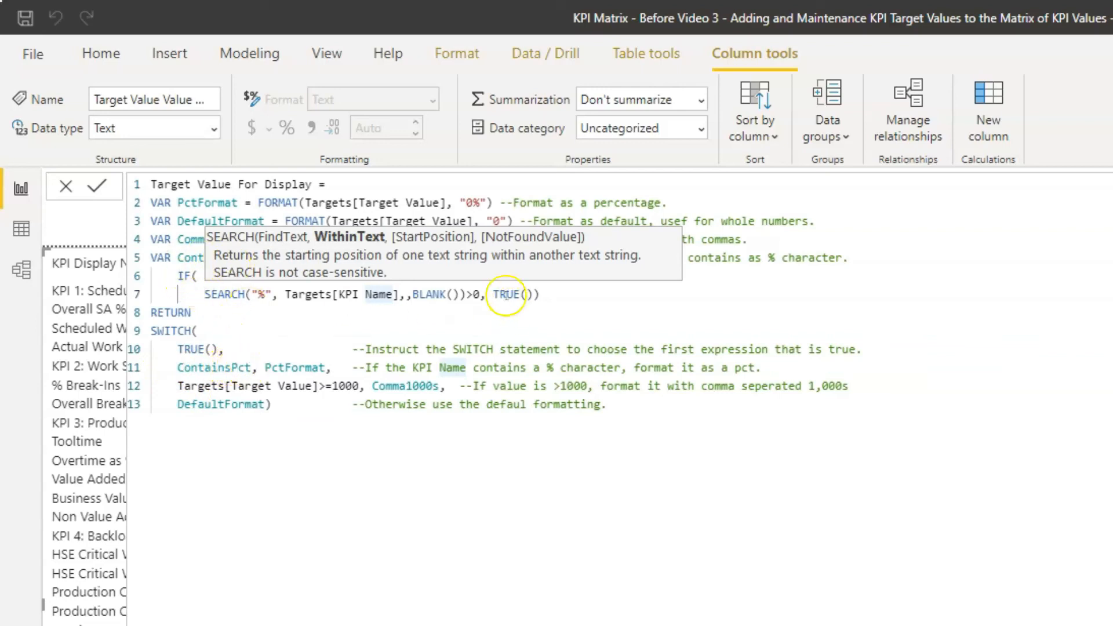
{"action": "left_click_drag", "start_coordinate": [487, 295], "coordinate": [540, 293]}
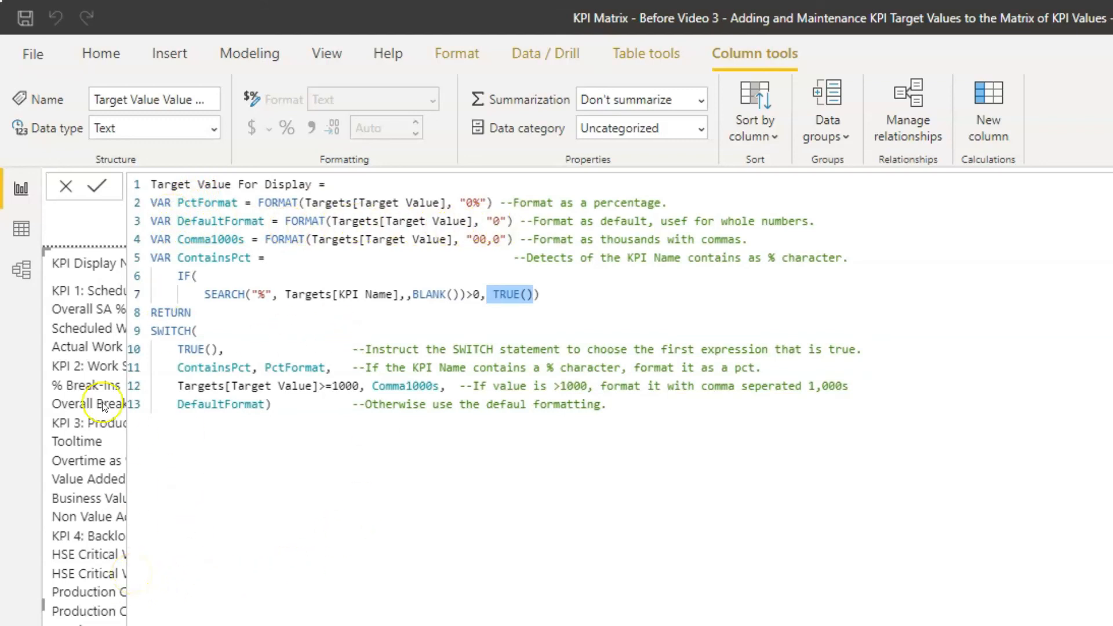
Commit the Target Value For Display formula and collapse the formula editor
{"action": "left_click", "coordinate": [102, 195]}
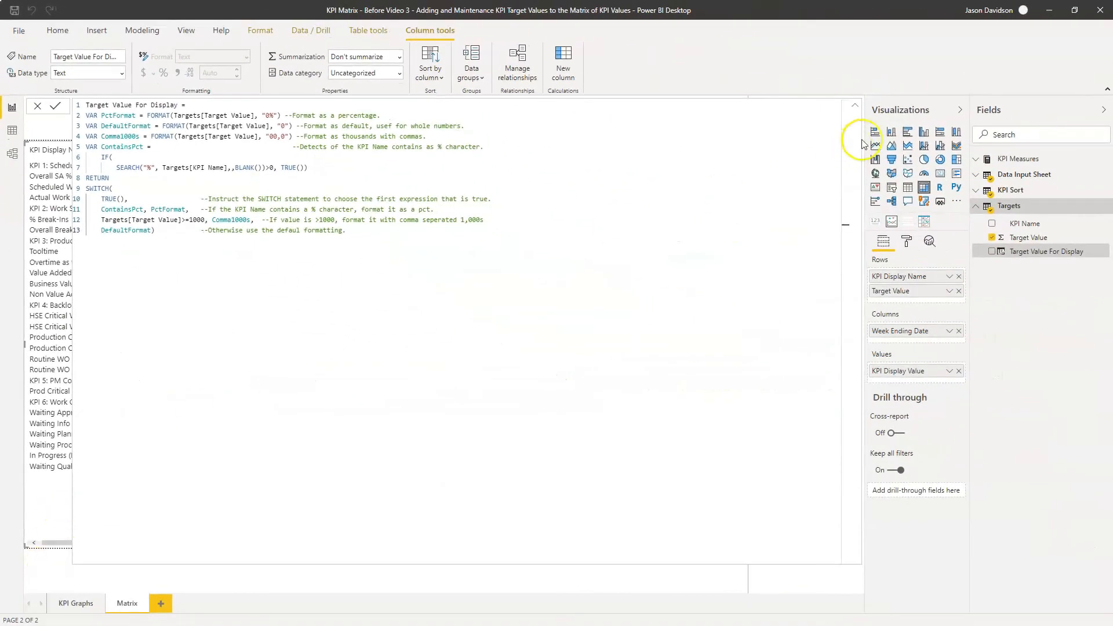
{"action": "left_click", "coordinate": [856, 107]}
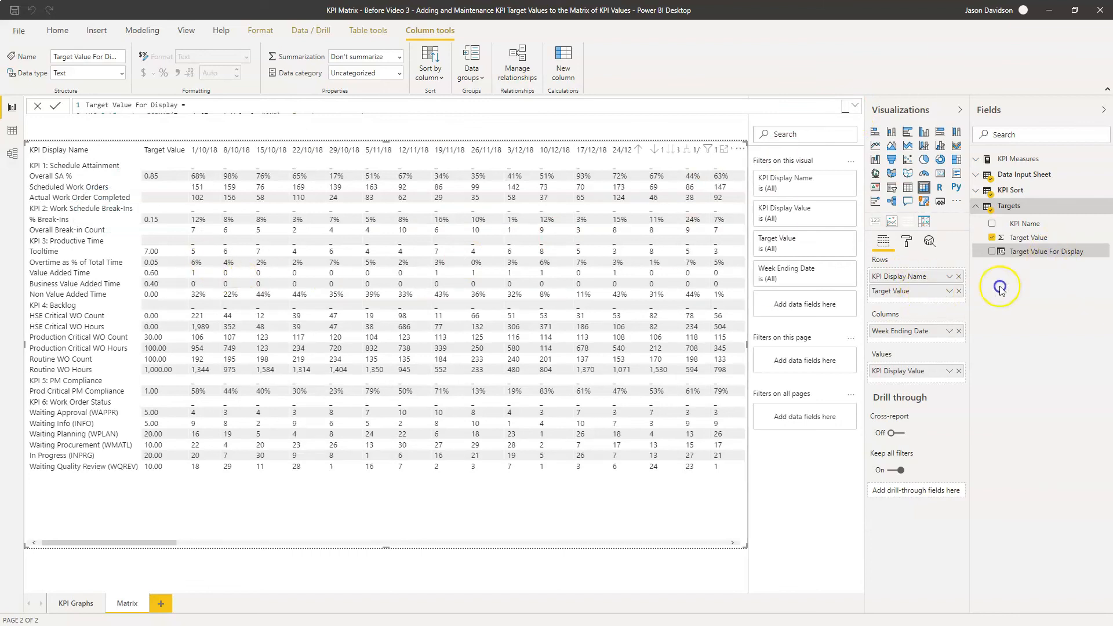
Replace Target Value with Target Value For Display in the matrix rows and narrow its column so the header wraps
{"action": "left_click_drag", "start_coordinate": [1043, 255], "coordinate": [925, 292]}
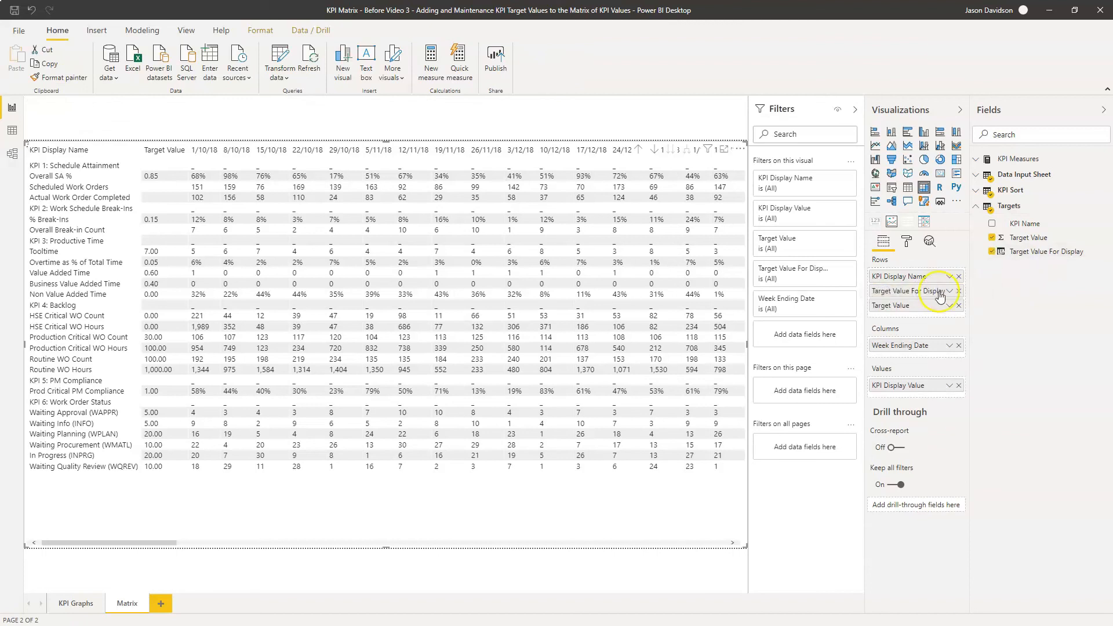
{"action": "left_click", "coordinate": [959, 306]}
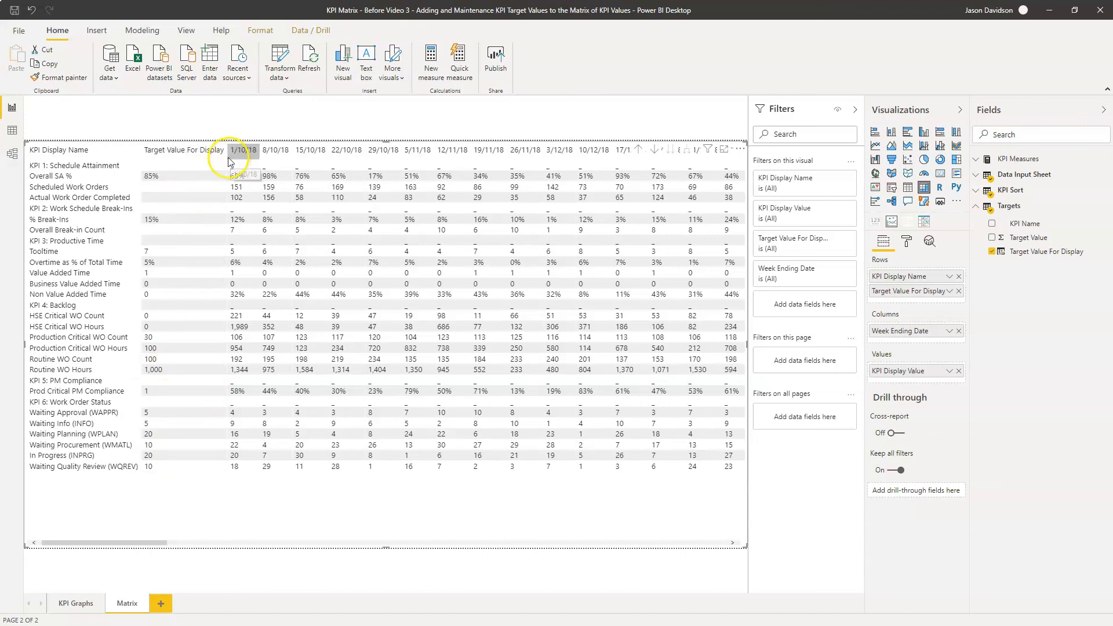
{"action": "left_click_drag", "start_coordinate": [227, 157], "coordinate": [193, 161]}
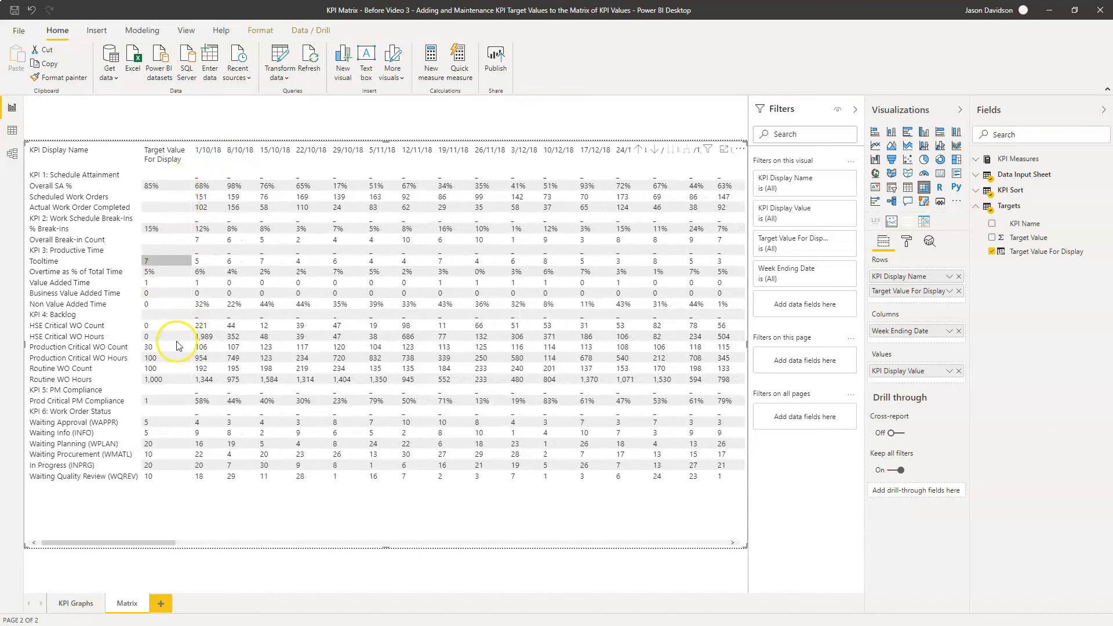